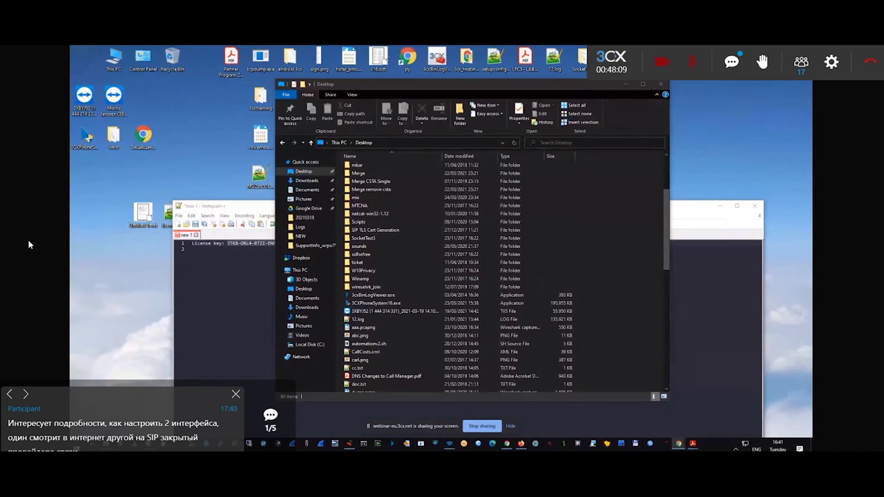
Dismiss all five participant questions so the Desktop folder listing is visible.
left_click(236, 395)
left_click(236, 394)
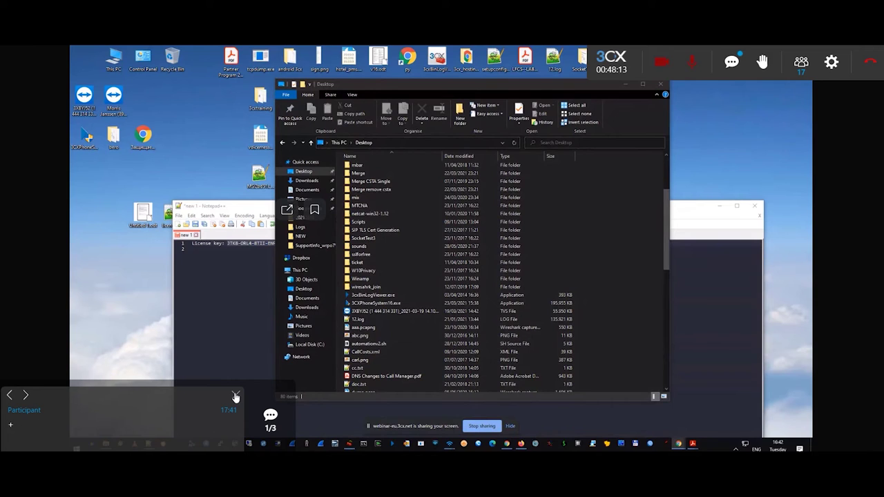
left_click(236, 394)
left_click(236, 396)
left_click(235, 399)
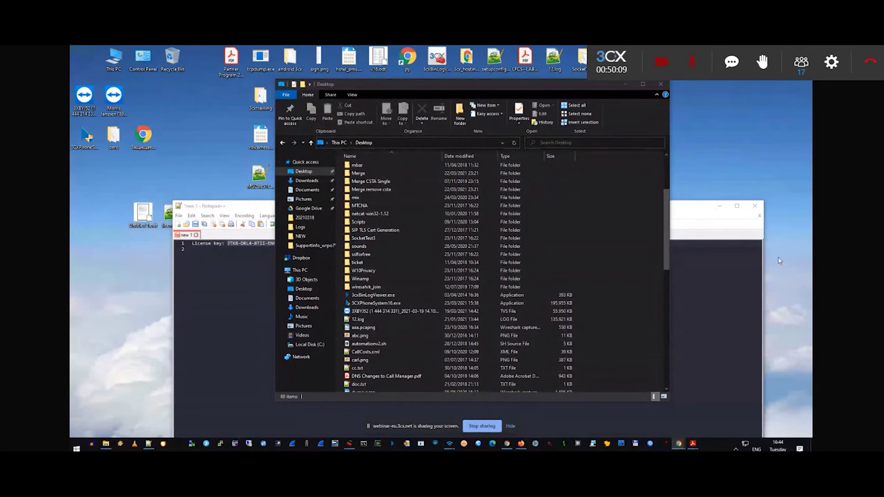
Run 3CXPhoneSystem16.exe from the Desktop and approve the UAC prompt.
left_click(394, 305)
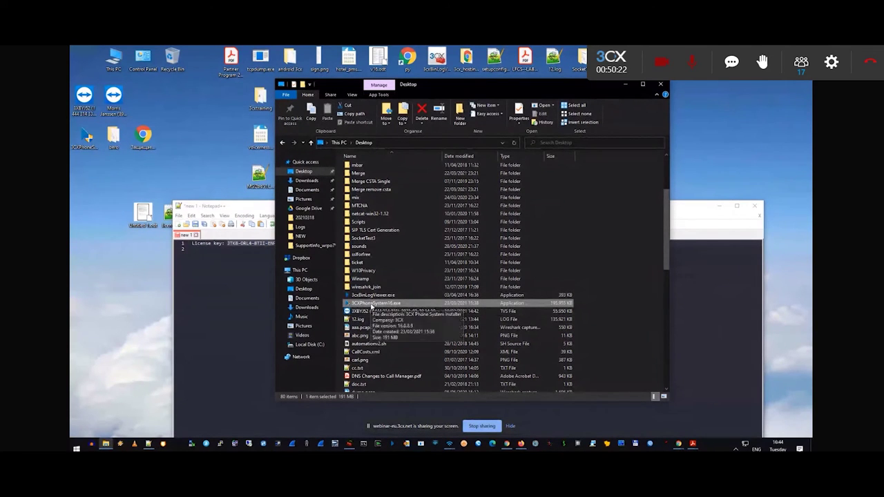
double_click(373, 306)
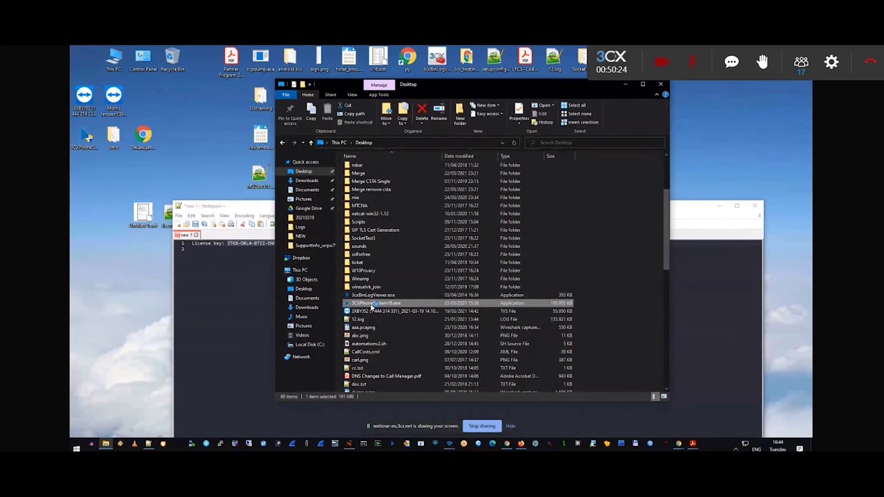
left_click(433, 323)
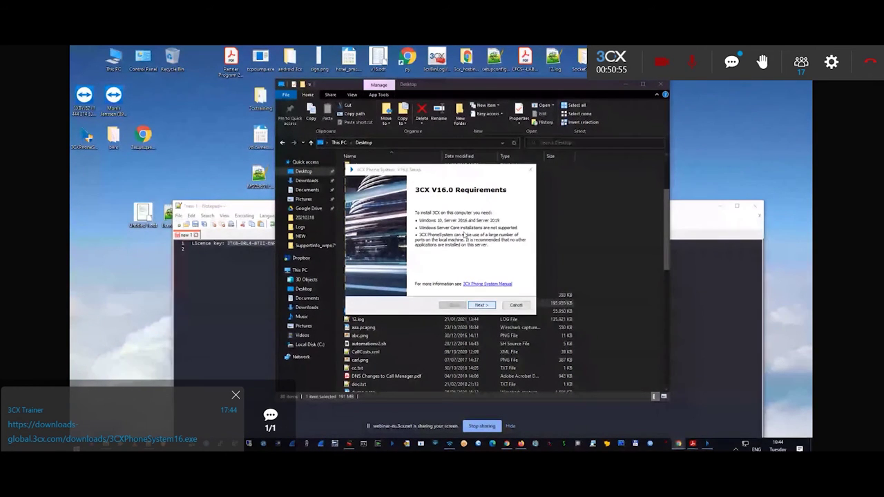
Pass the Requirements and Recommendations pages and accept the license agreement.
left_click(484, 306)
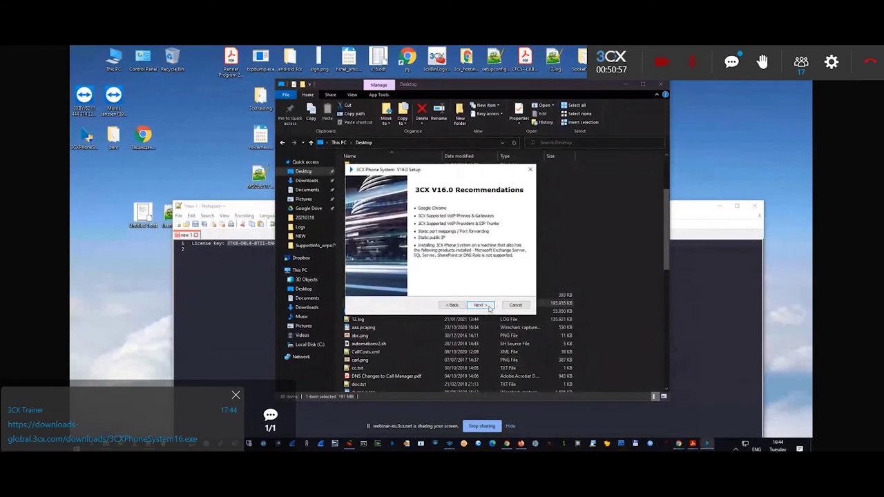
left_click(488, 305)
left_click(442, 276)
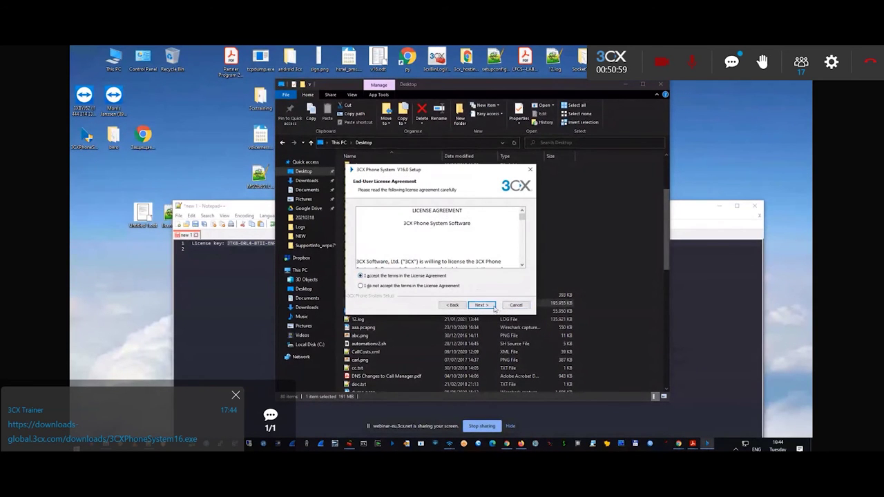
left_click(494, 307)
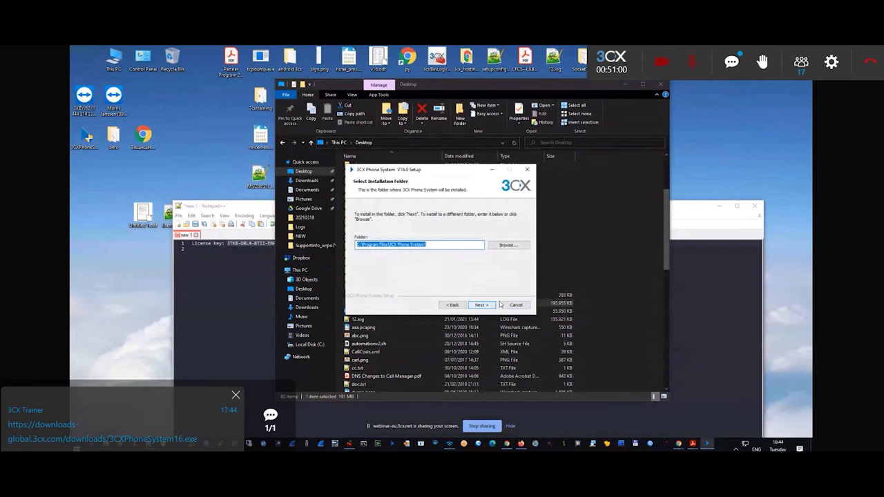
Keep the default C:\Program Files\3CX Phone System\ folder and start the installation.
left_click(432, 244)
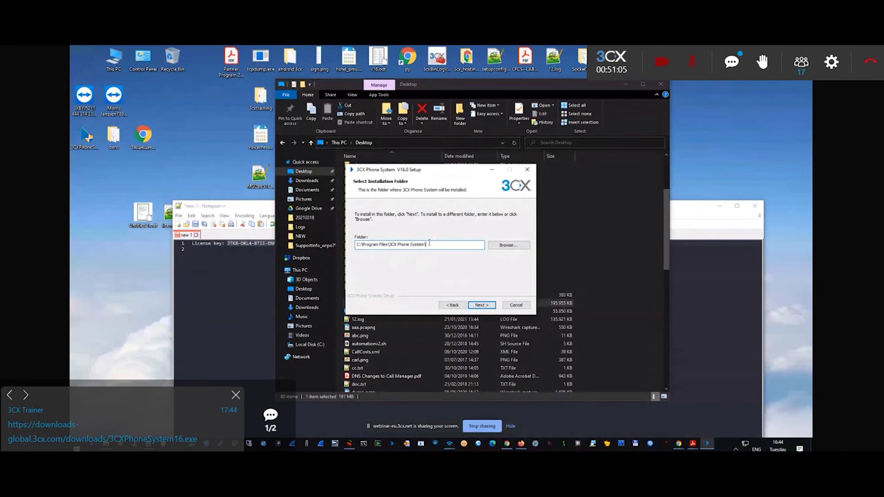
triple_click(429, 244)
left_click(430, 245)
triple_click(429, 244)
left_click(491, 305)
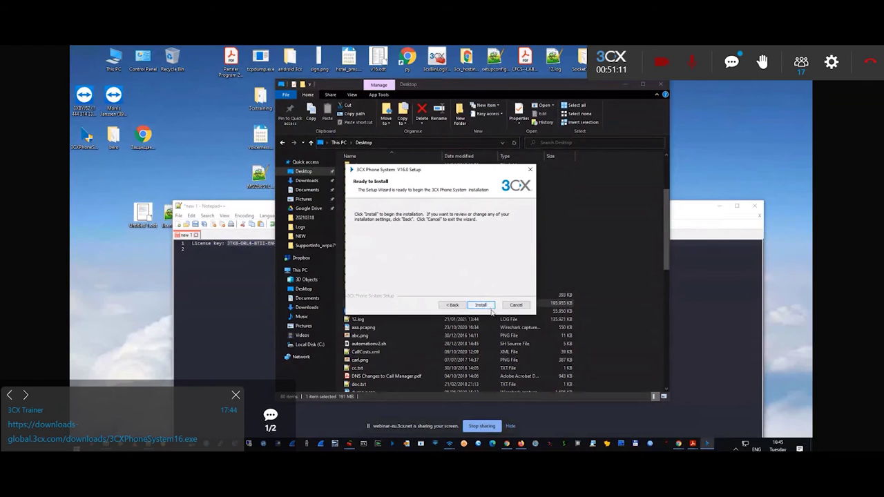
left_click(475, 306)
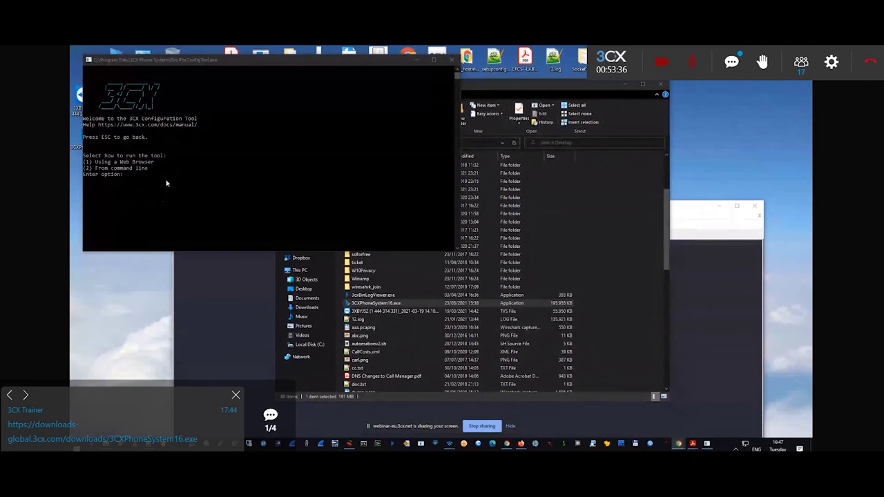
Choose option 1 in the console to configure the PBX through a web browser.
left_click_drag(216, 64, 357, 138)
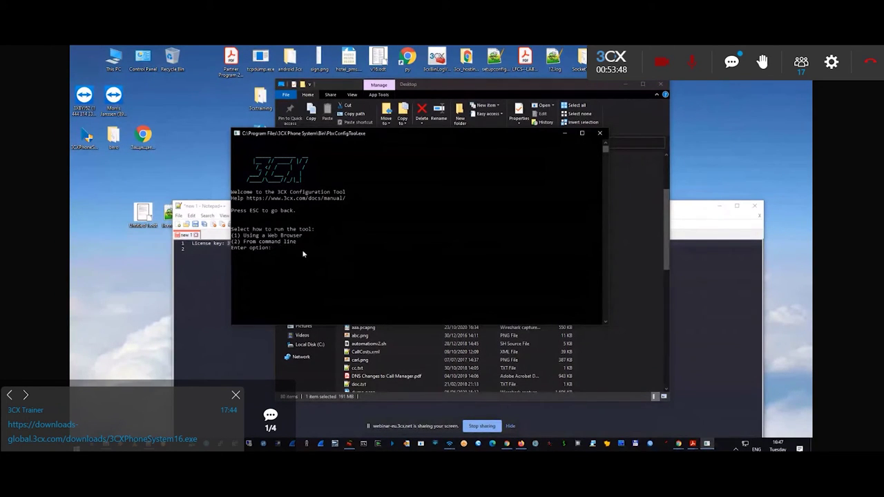
left_click_drag(328, 140, 375, 156)
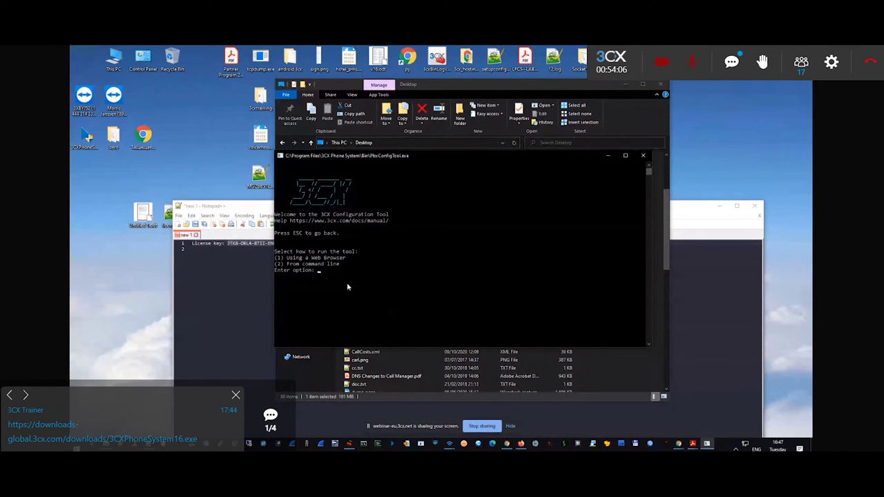
type("1")
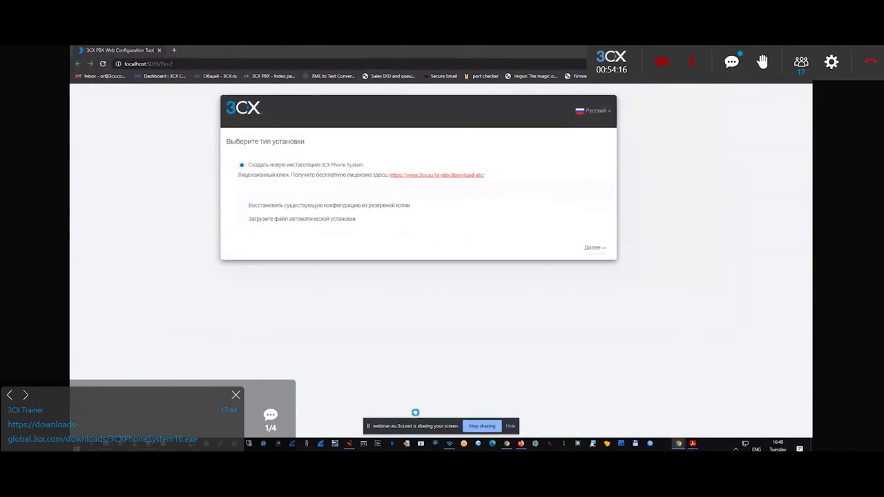
Clear a wrongly pasted web address out of the license key field.
key("alt+Tab")
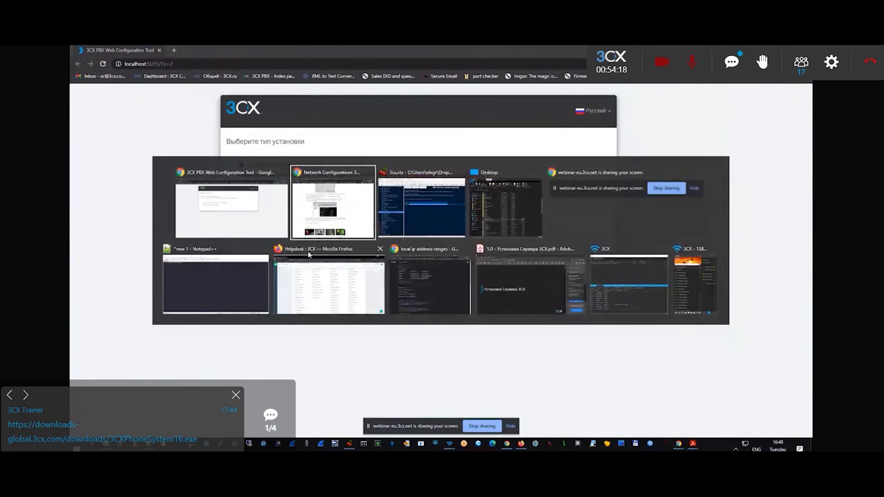
key("Escape")
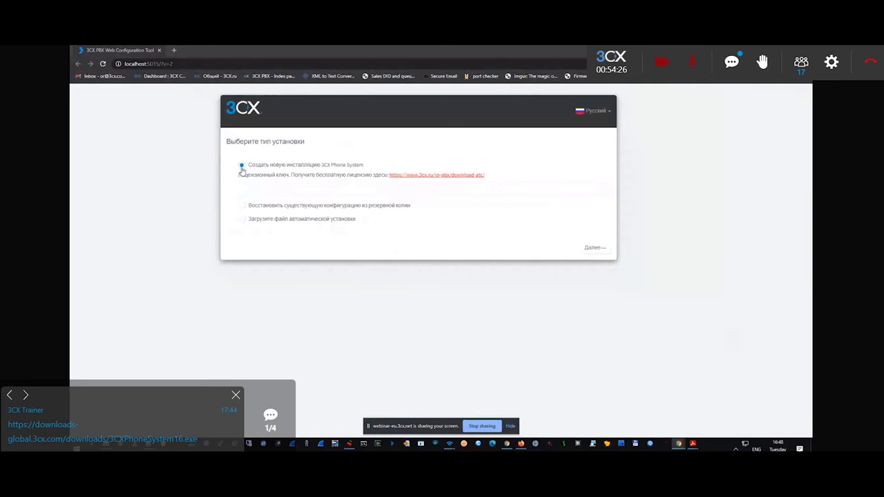
left_click(297, 190)
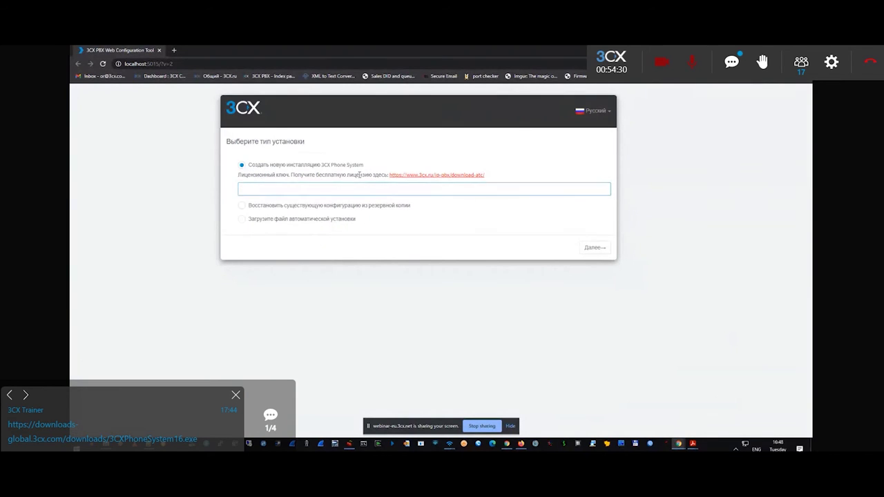
left_click(264, 189)
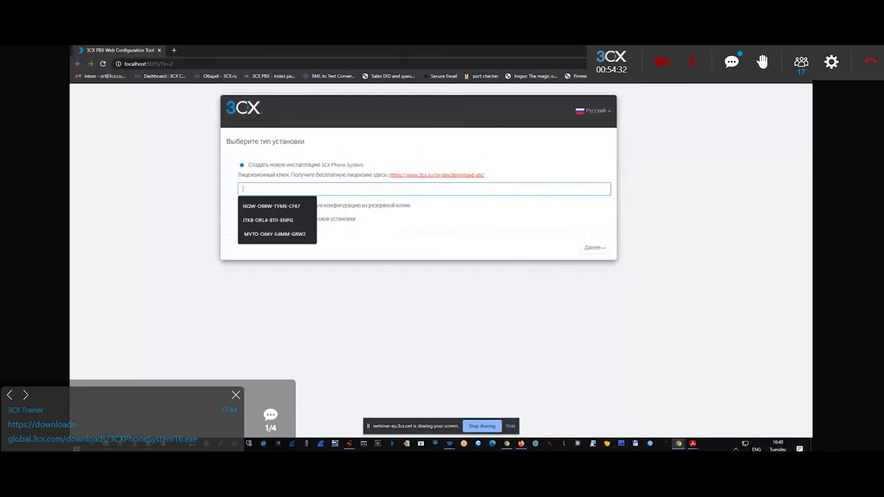
key("alt+Tab")
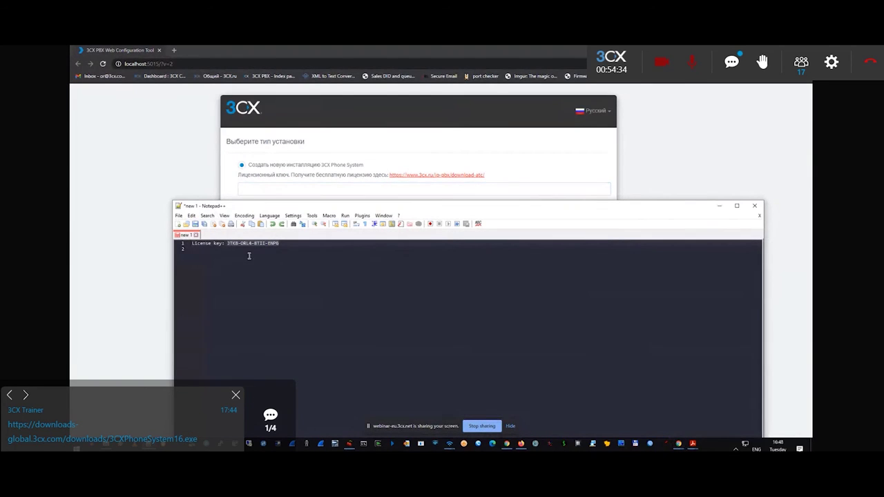
left_click(292, 188)
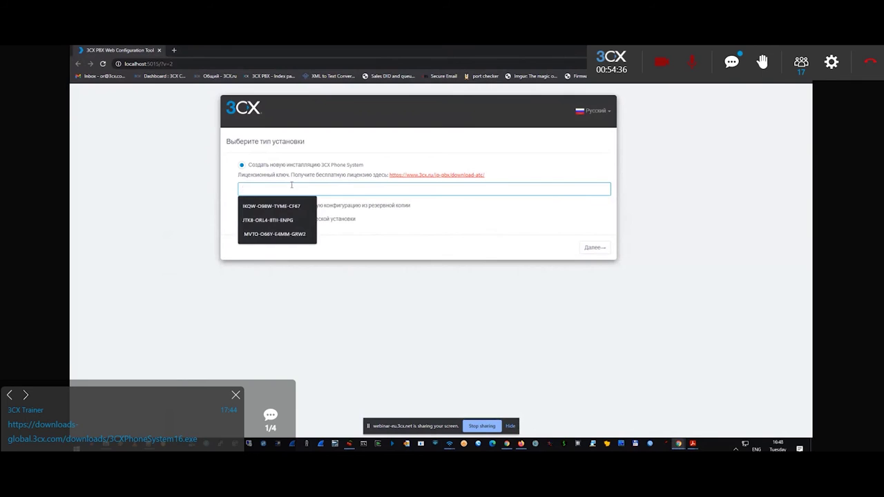
key("ctrl+v")
key("ctrl+a")
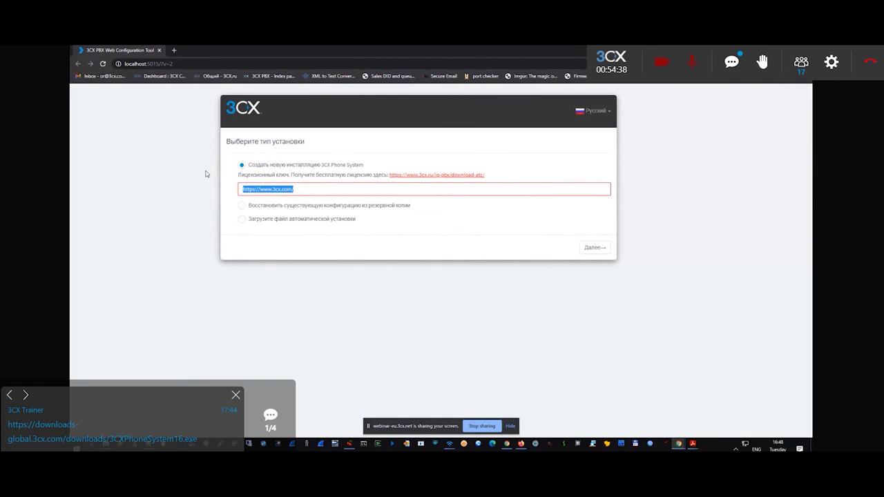
key("BackSpace")
Copy the license key from the notes and paste it into the license field.
key("alt+Tab")
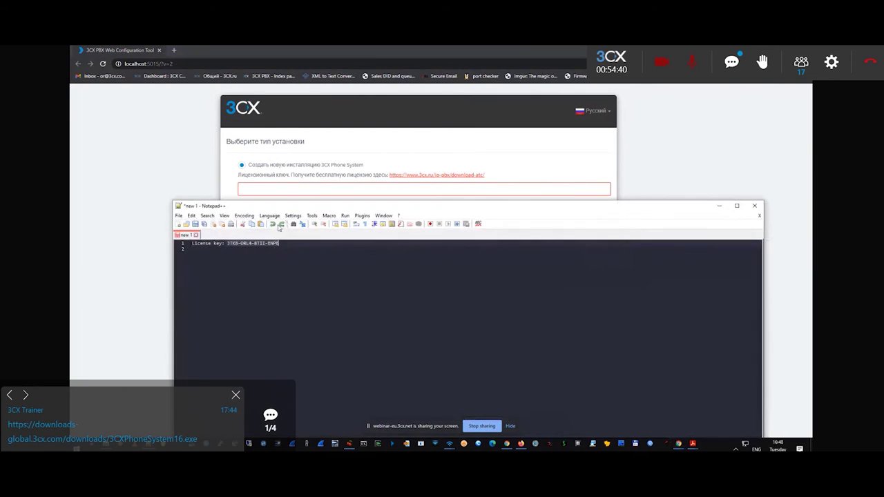
mouse_move(281, 243)
left_mouse_down()
mouse_move(226, 244)
mouse_move(280, 244)
left_mouse_up()
left_click(230, 246)
left_click(300, 192)
key("ctrl+v")
Continue to the credentials step and set the username to administrator.
left_click(593, 248)
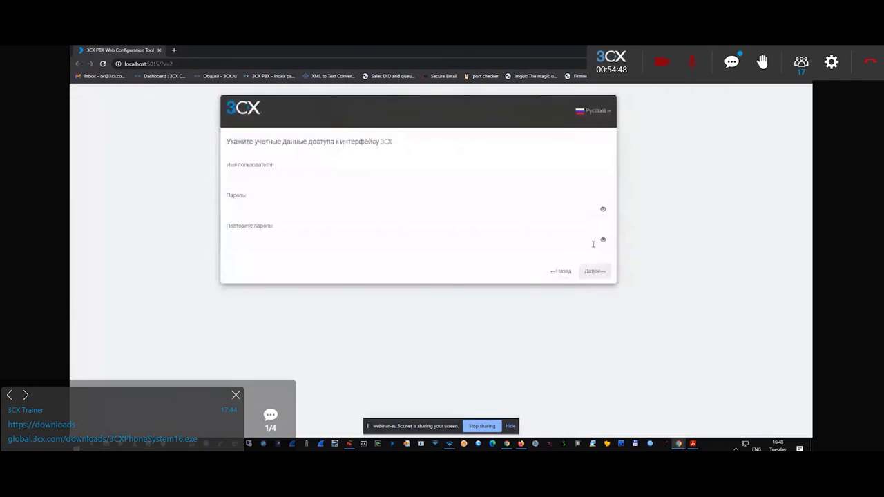
left_click(261, 180)
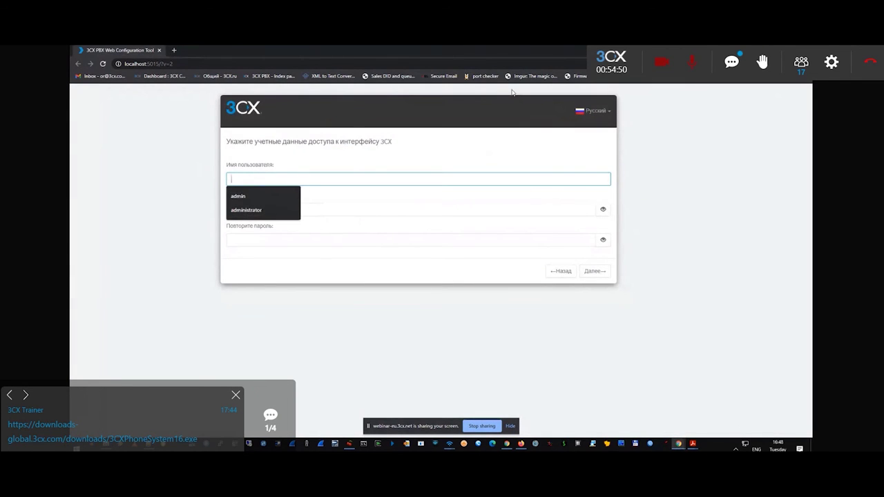
left_click(307, 177)
type("admin")
key("Tab")
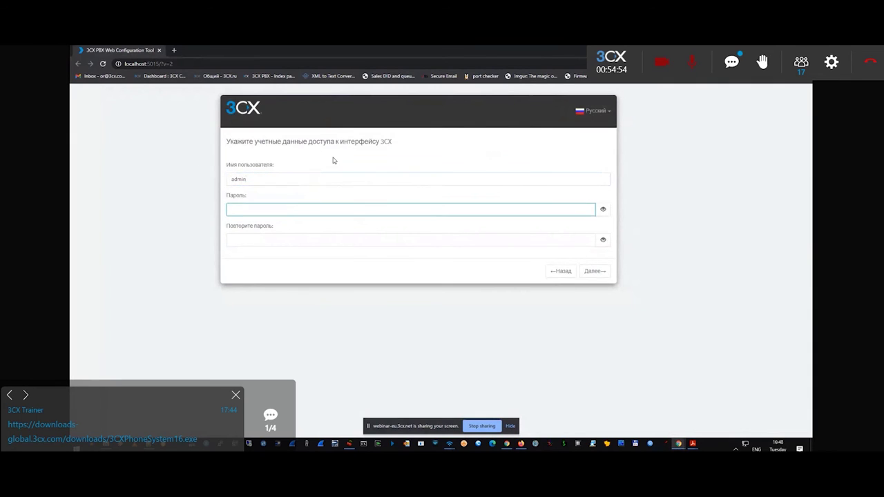
left_click(274, 179)
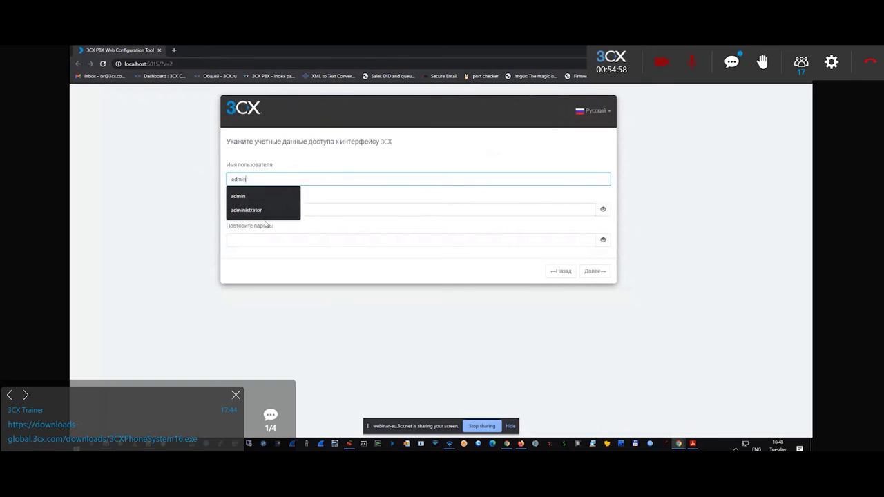
left_click(269, 214)
Paste the account password into both password fields and submit the credentials.
left_click(272, 211)
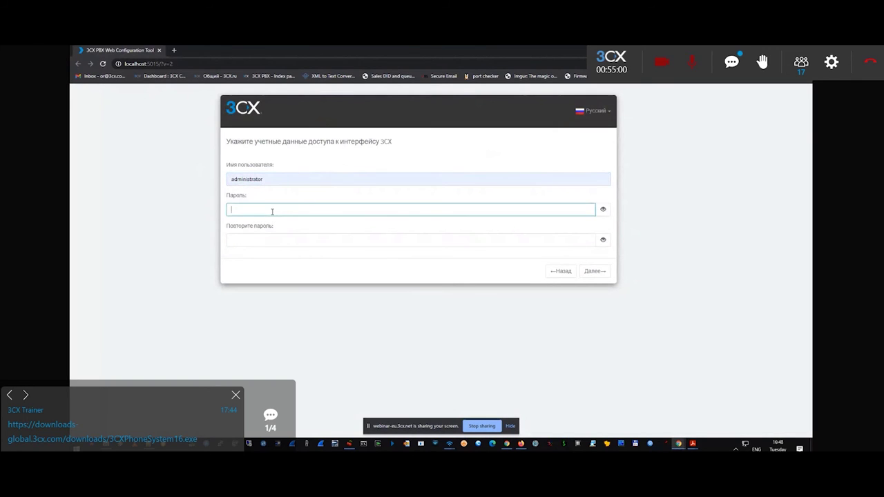
type("••")
key("BackSpace")
left_click(269, 177)
left_click(246, 210)
key("ctrl+v")
left_click(279, 242)
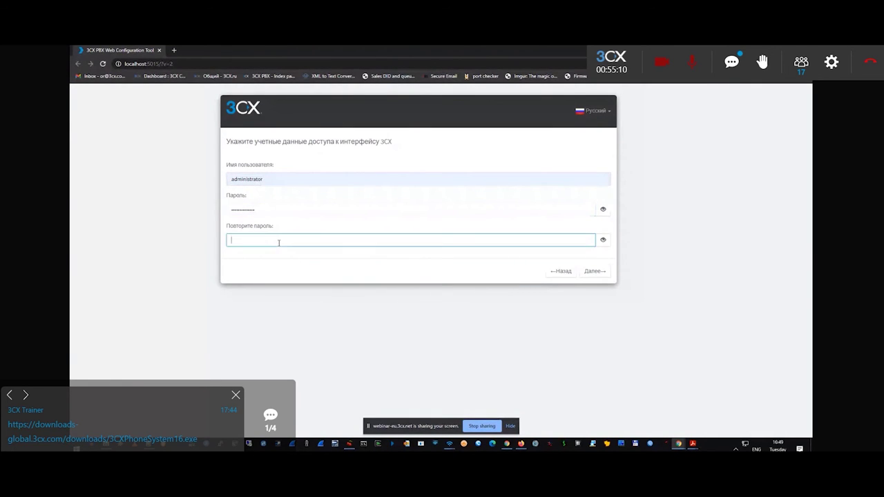
key("ctrl+v")
left_click(593, 270)
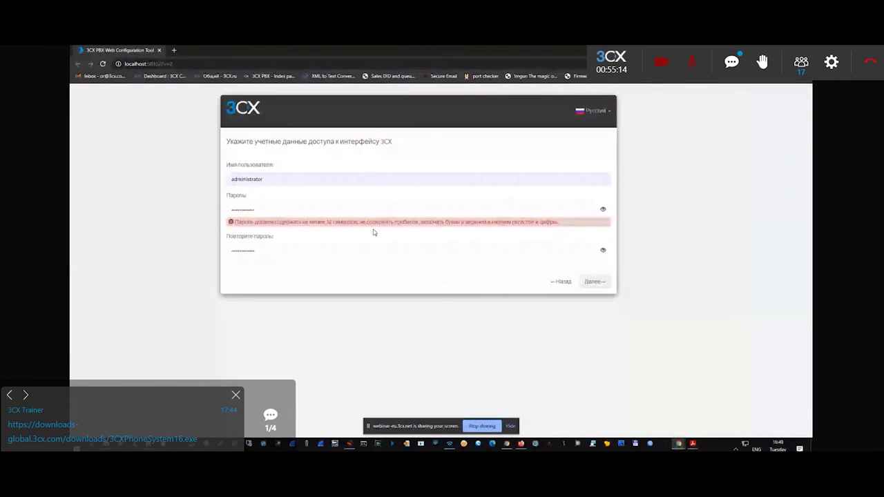
Extend the password to meet the requirements and resubmit the credentials.
left_click(305, 211)
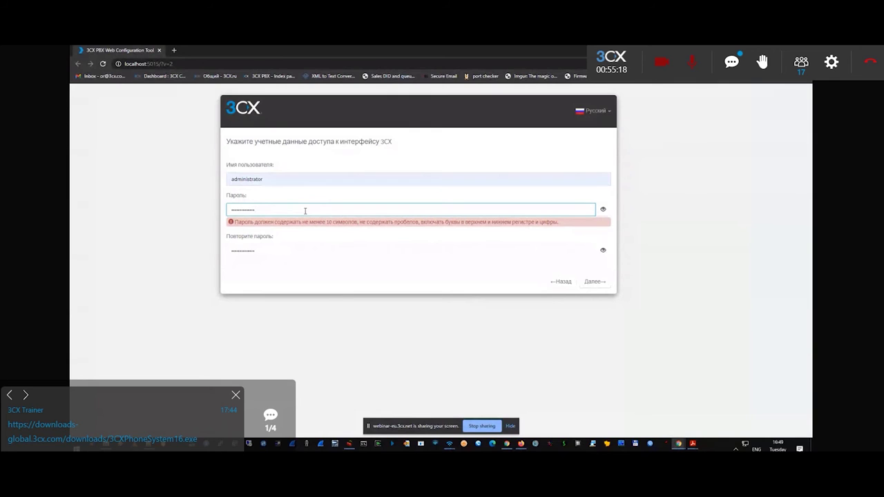
type("1")
left_click(266, 253)
left_click(592, 281)
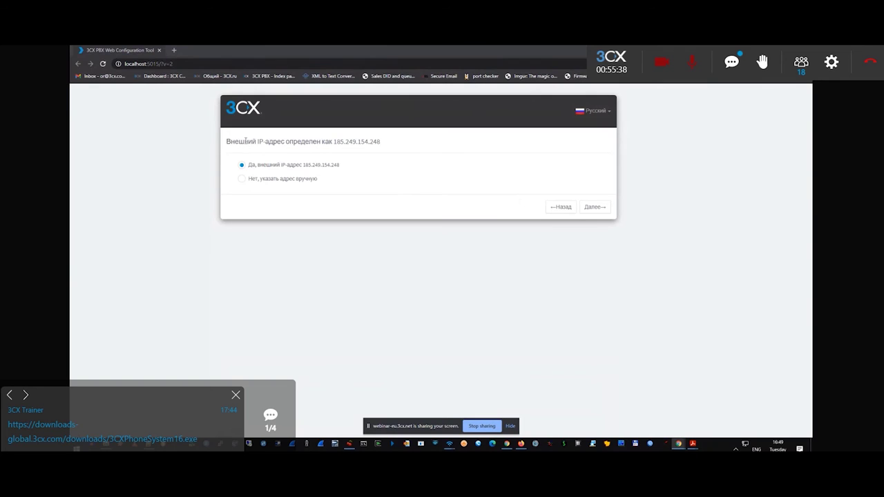
Keep the detected external IP 185.249.154.248 and move to the next step.
left_click_drag(231, 141, 385, 134)
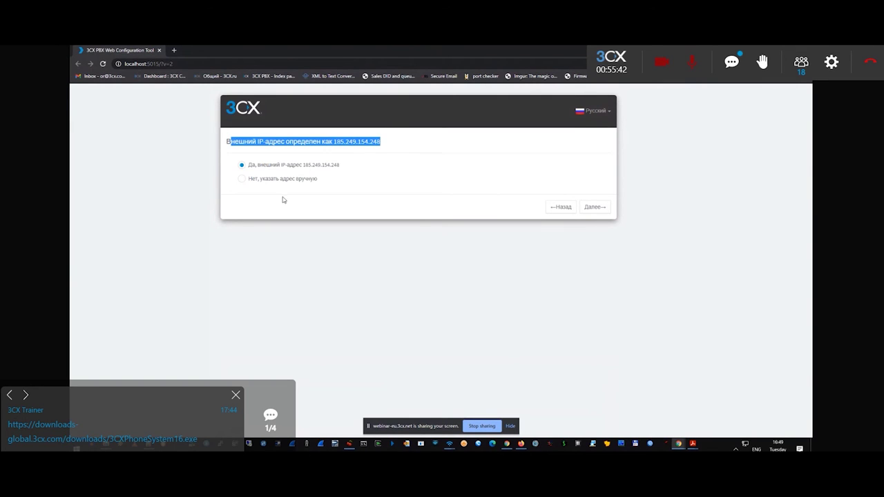
left_click(264, 180)
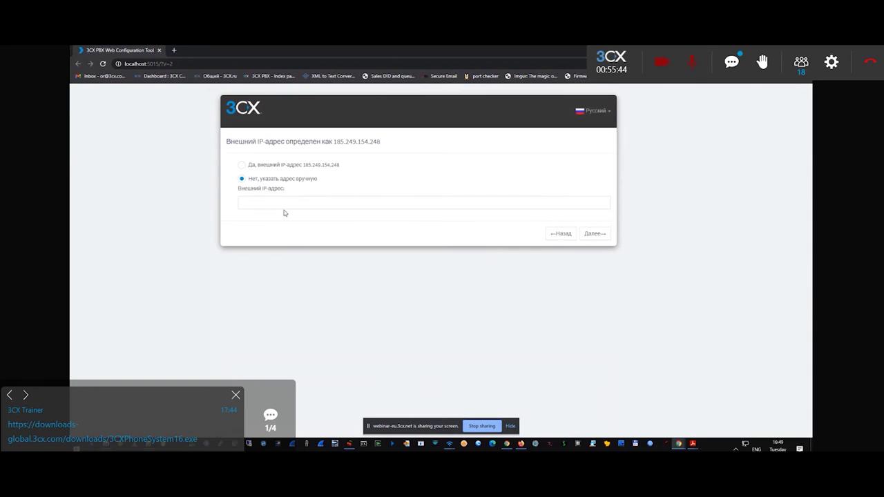
left_click(261, 200)
left_click(241, 165)
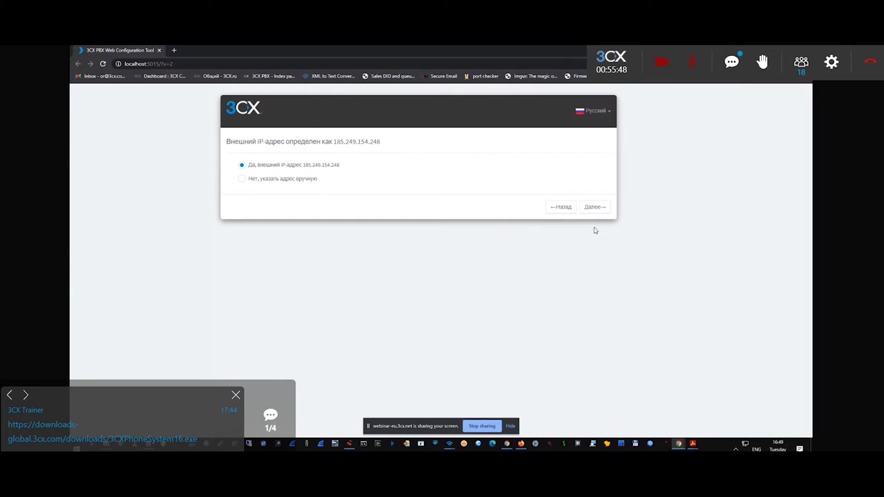
left_click(591, 208)
Mark the external IP address as dynamic.
left_click(599, 209)
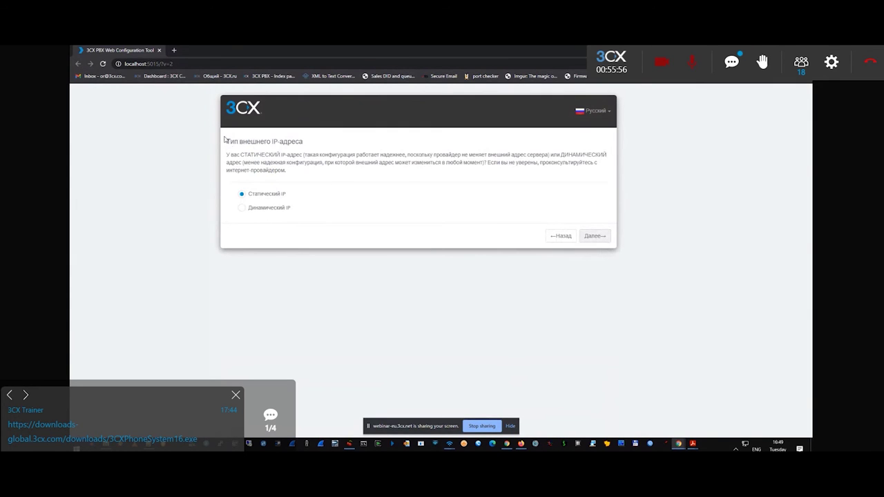
left_click_drag(232, 145, 329, 174)
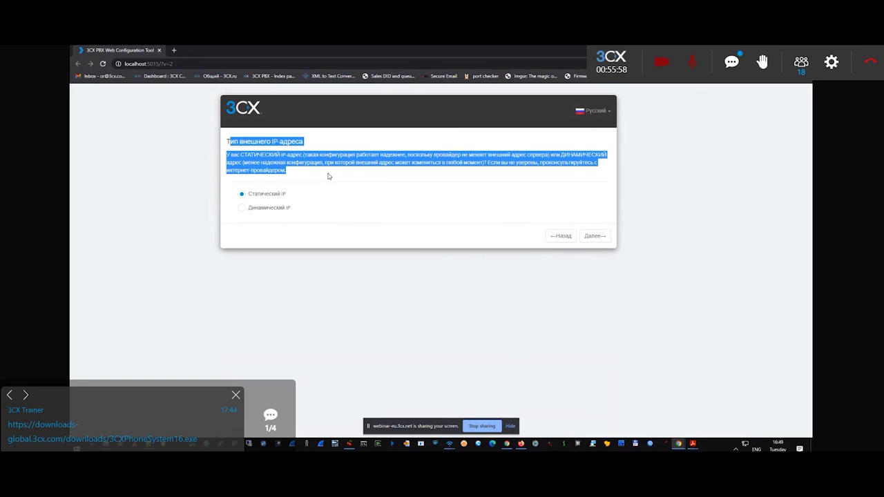
left_click(348, 212)
left_click(270, 209)
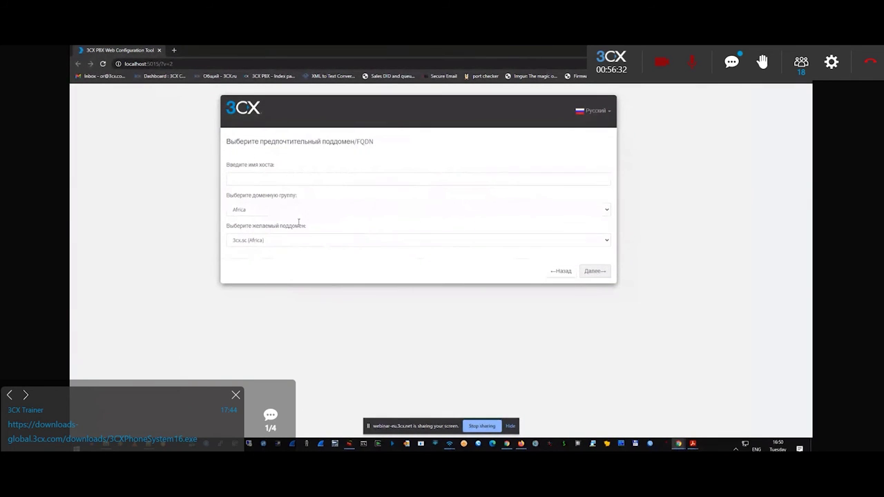
Set the FQDN to webinar2021march on 3cx.com.cy (Cyprus) in the Europe group.
left_click(269, 237)
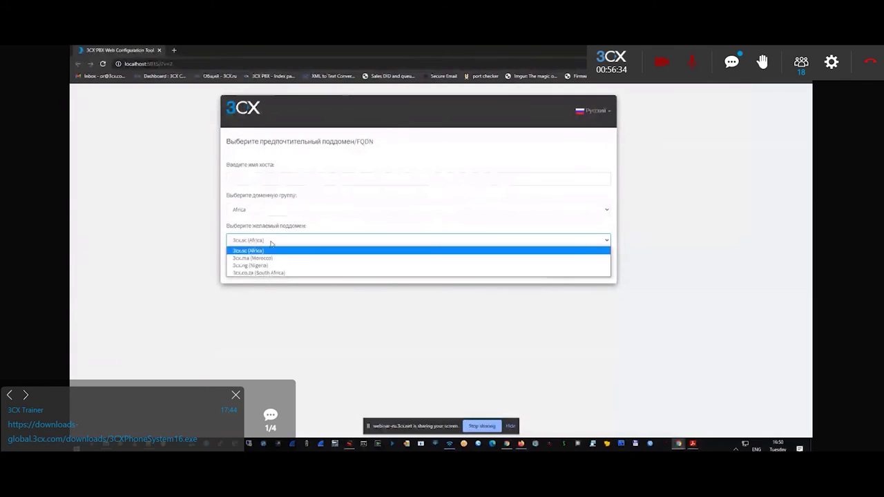
left_click(255, 209)
left_click(243, 249)
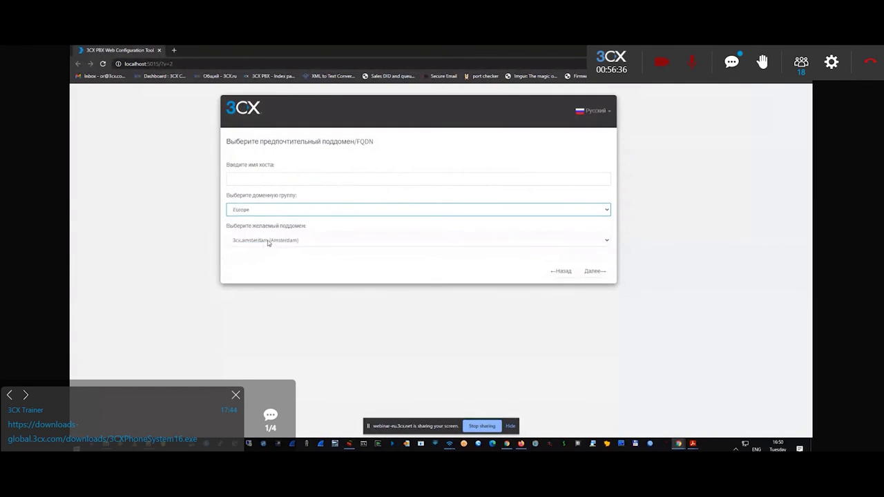
left_click(280, 241)
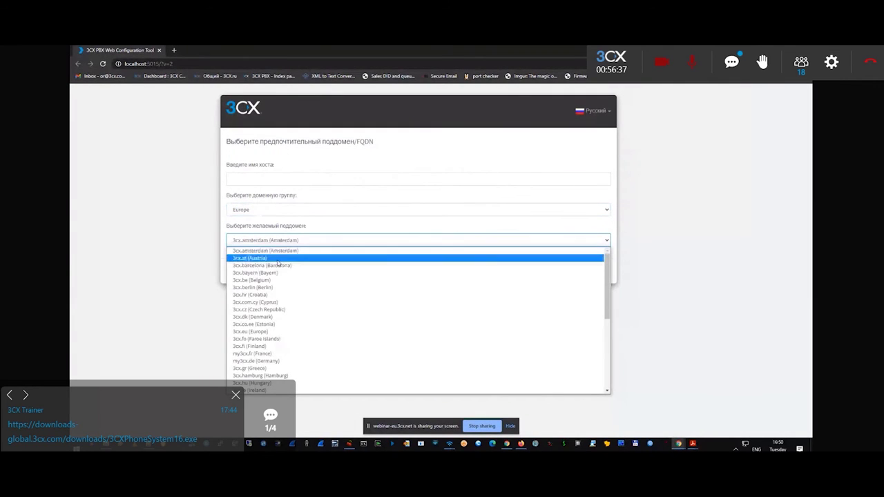
left_click(276, 304)
left_click(251, 177)
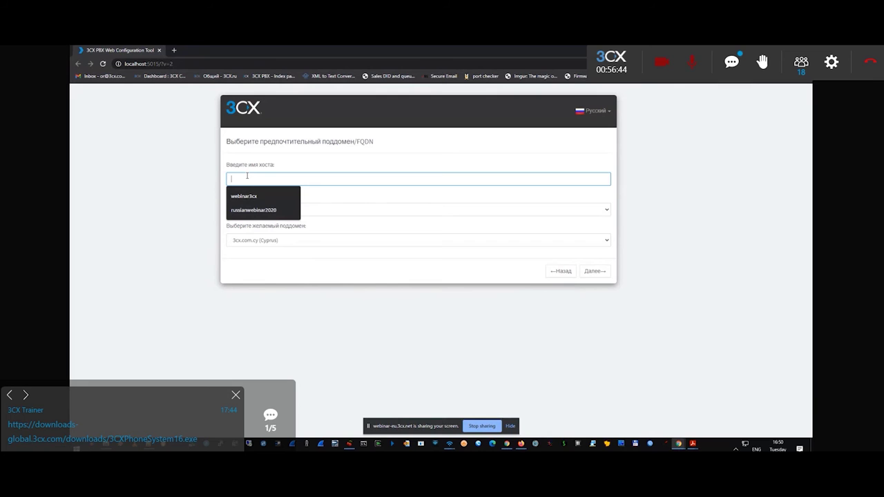
type("webin")
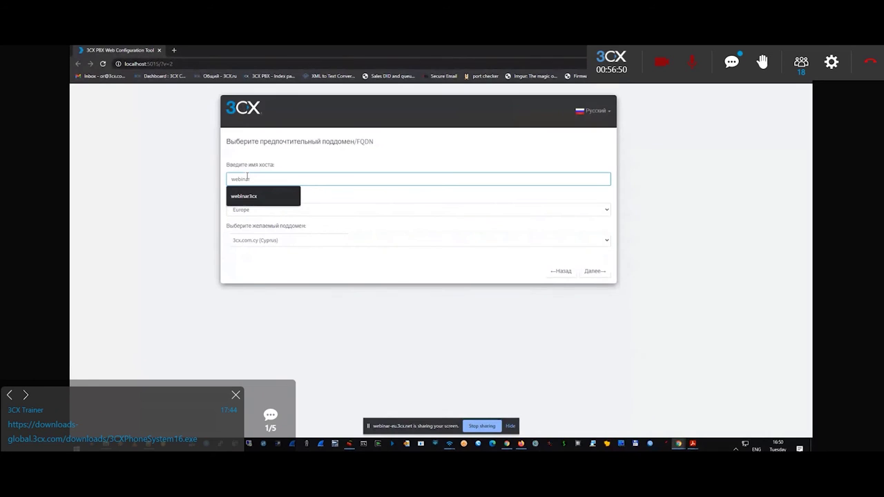
type("ar20")
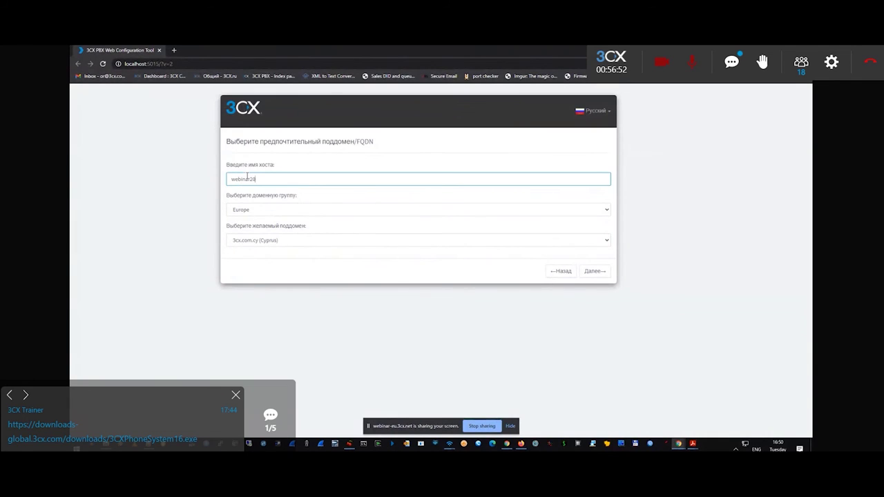
type("21march")
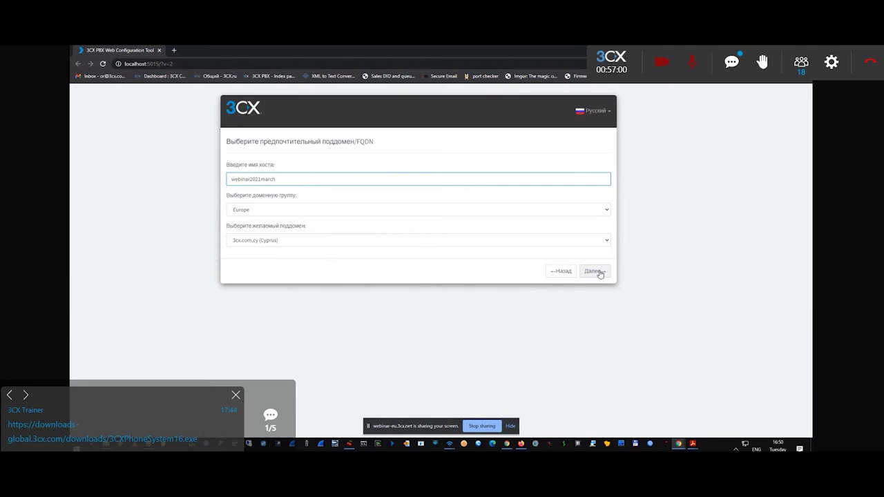
left_click(598, 271)
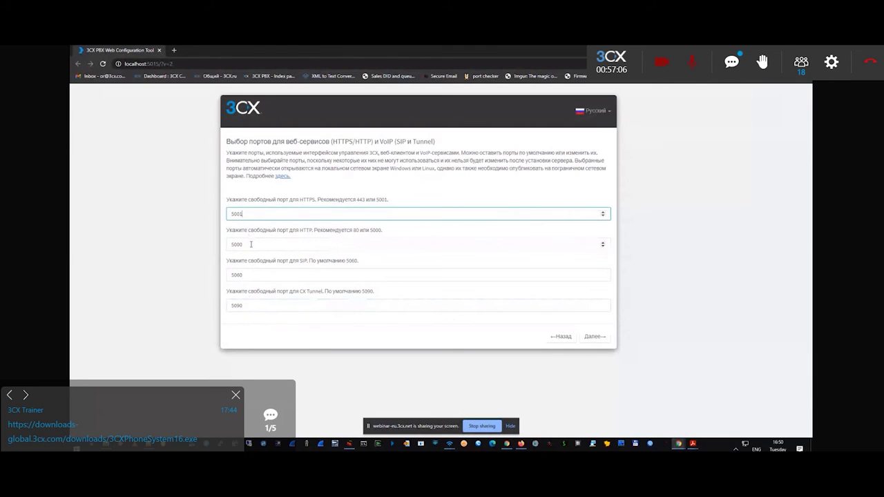
Keep the default ports: HTTPS 5001, HTTP 5000, SIP 5060 and Tunnel 5090.
left_click(249, 307)
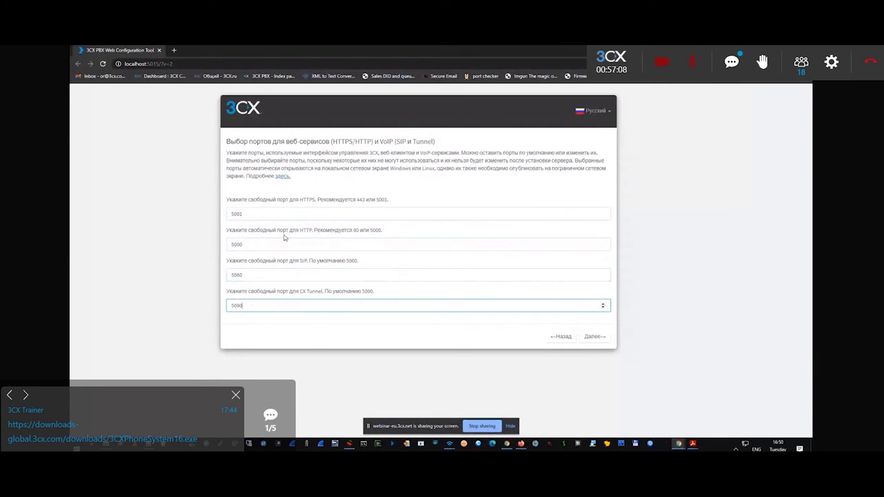
left_click(253, 214)
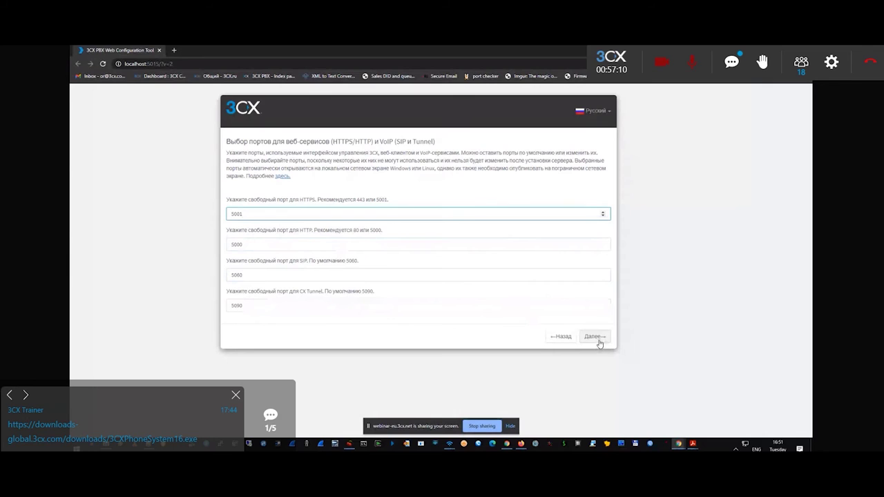
left_click(253, 244)
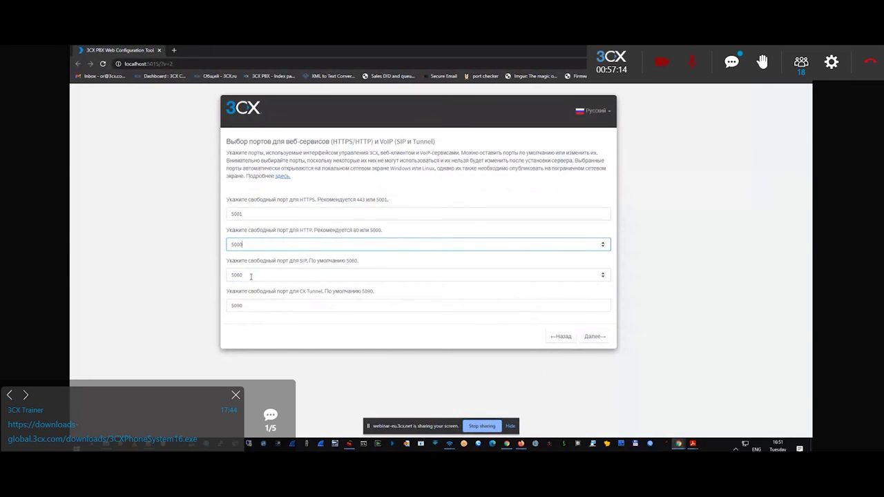
left_click(251, 276)
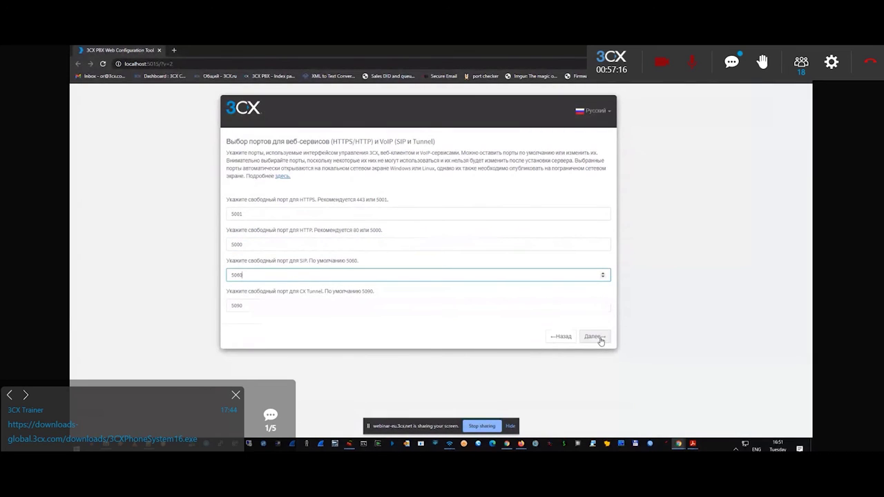
left_click(597, 337)
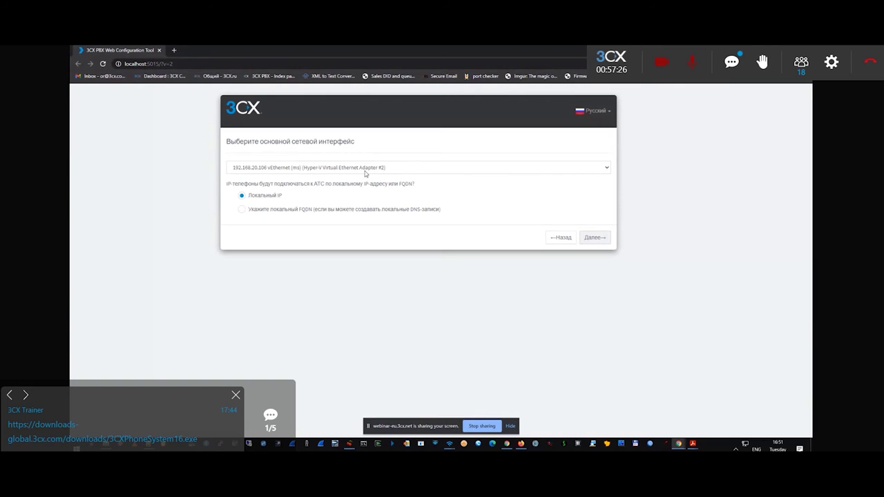
Use Local IP on the 192.168.20.106 vEthernet (ms) interface and start FQDN creation.
left_click(264, 209)
left_click(258, 235)
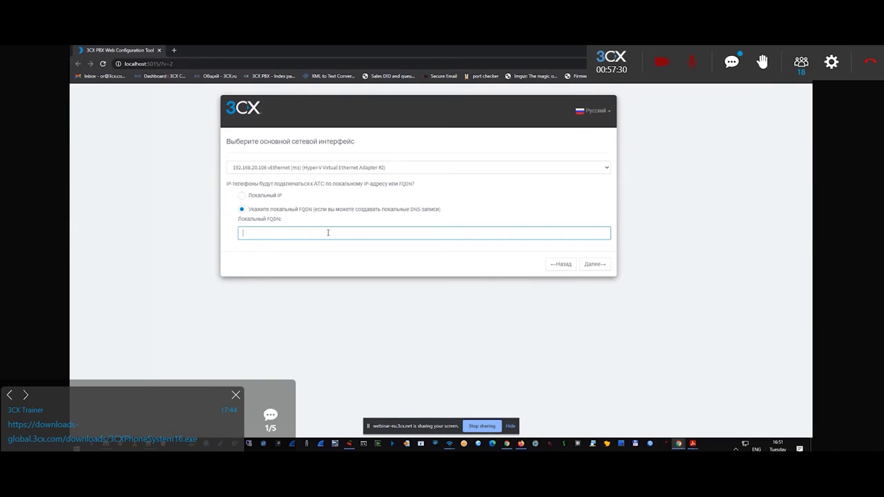
left_click(252, 198)
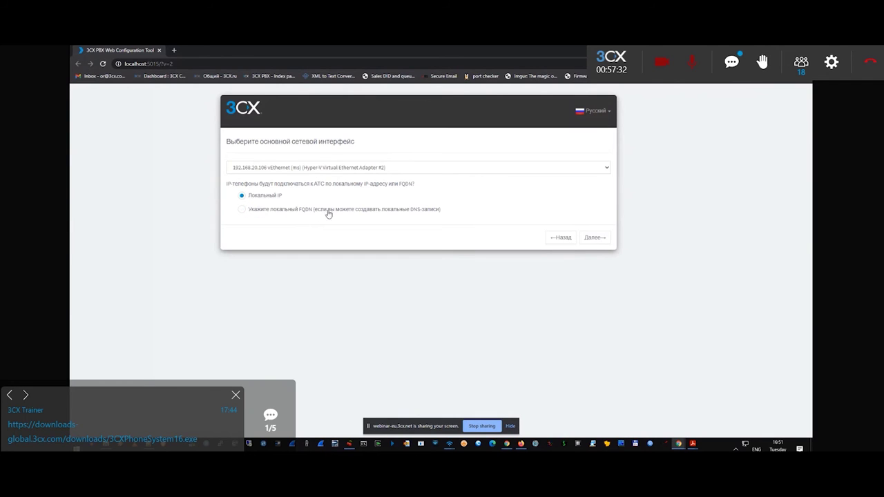
left_click(314, 168)
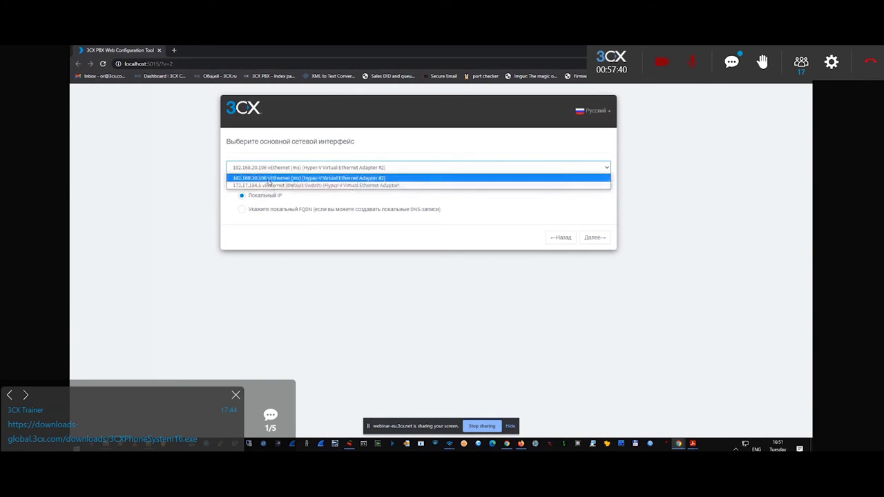
left_click(268, 181)
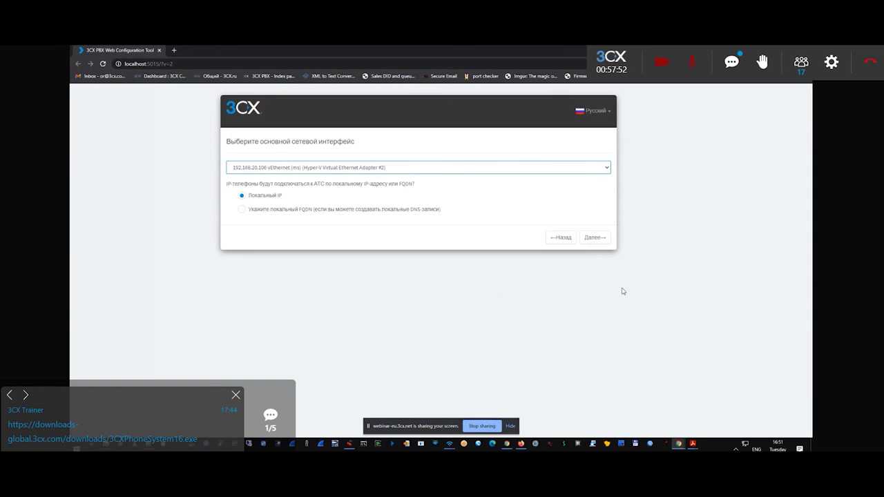
left_click(596, 237)
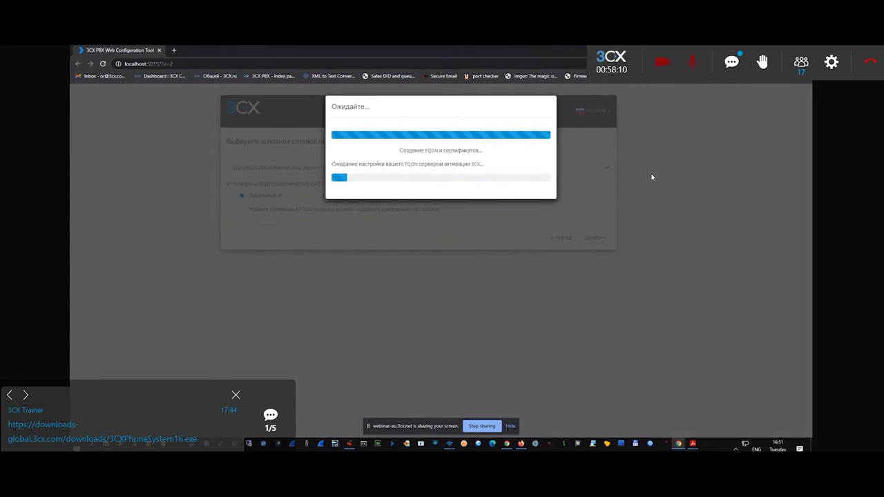
left_click(236, 395)
left_click(235, 394)
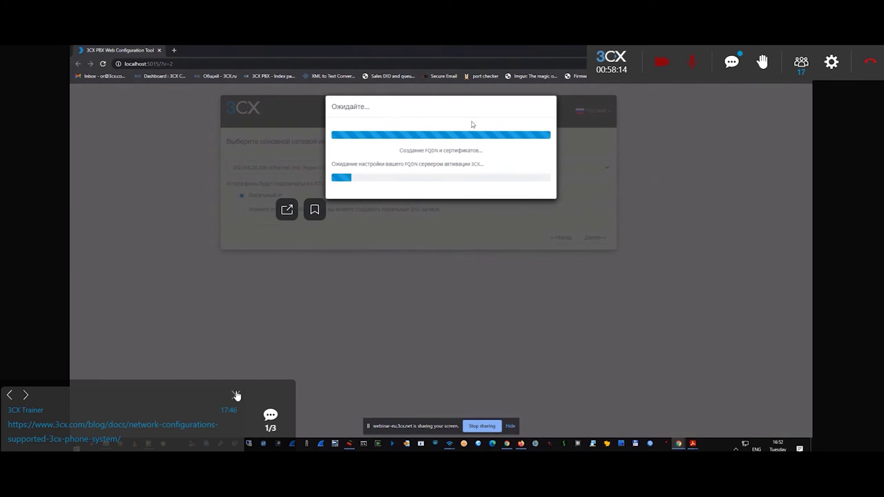
left_click(236, 395)
left_click(236, 395)
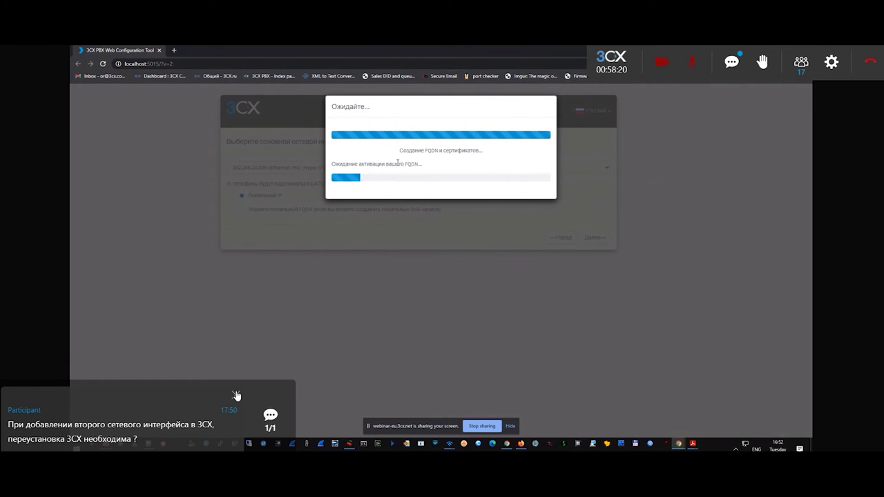
left_click(237, 395)
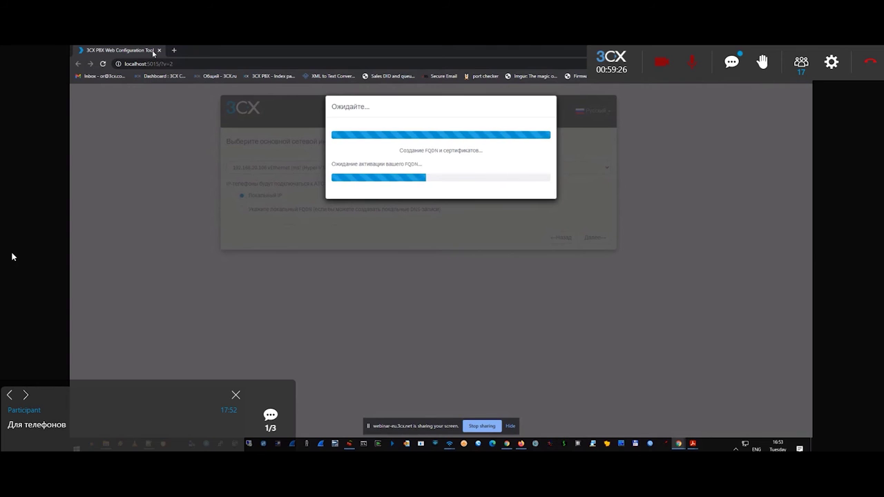
Load the pafos.3cx.com.cy management console login in a new tab and enter the admin user name.
left_click(174, 49)
type("pafos.3cx.com.cy")
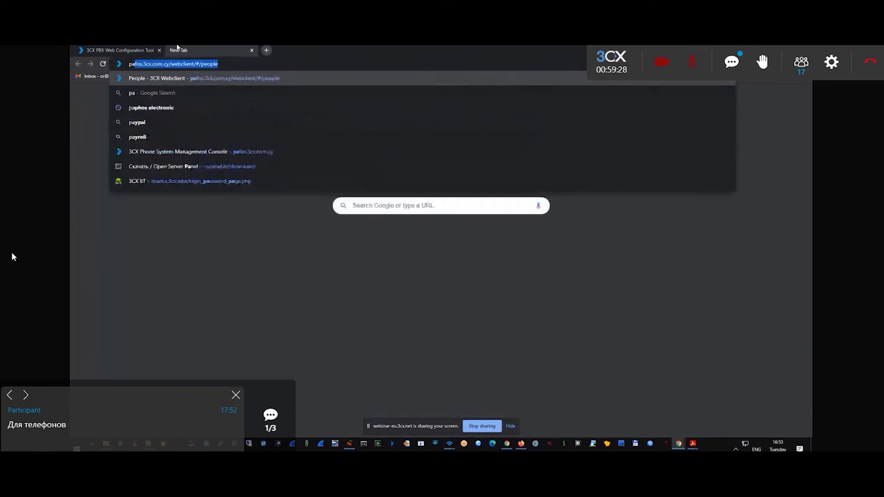
type("/")
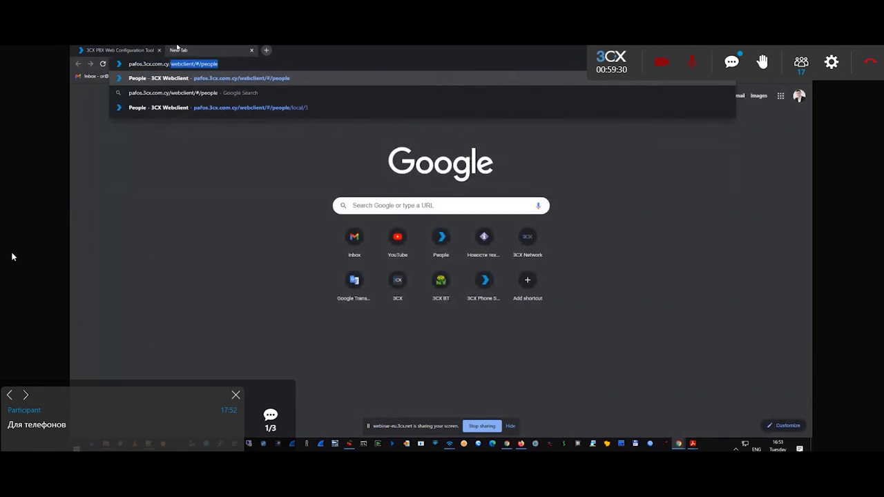
key("Delete")
key("Return")
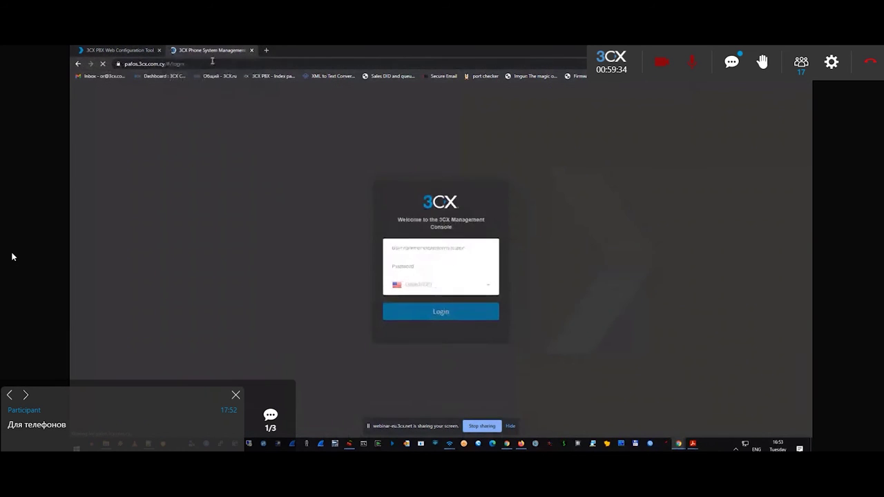
type("admin")
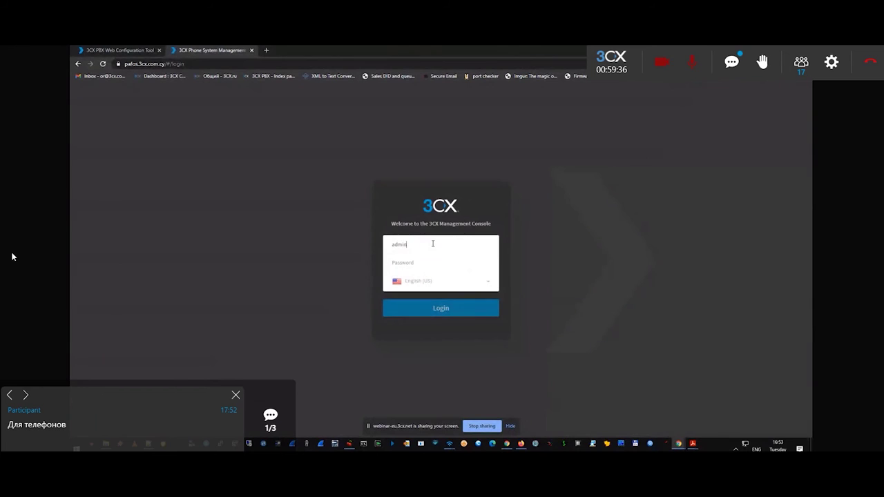
type("ski")
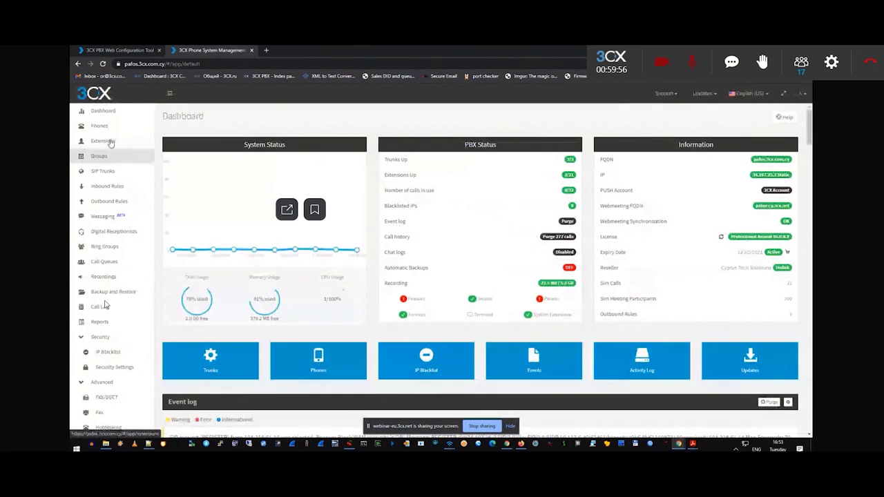
Switch the management console language to Русский from the Extensions page.
left_click(104, 141)
left_click(745, 97)
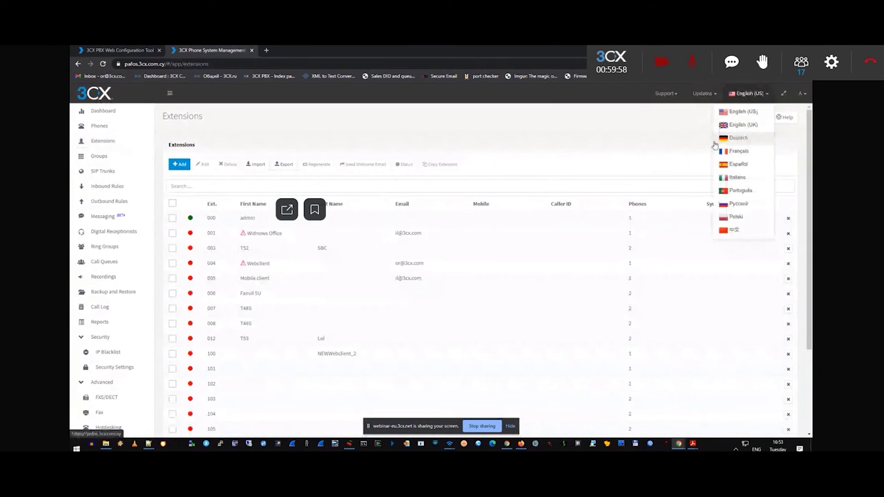
left_click(742, 202)
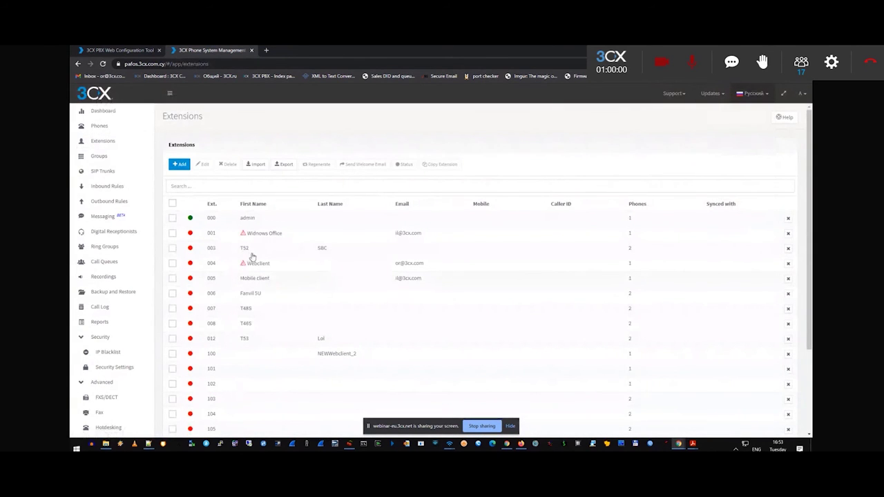
Set extension 003 T52 SBC's phone provisioning method to Локальная сеть (в офисе).
double_click(270, 257)
left_click(364, 149)
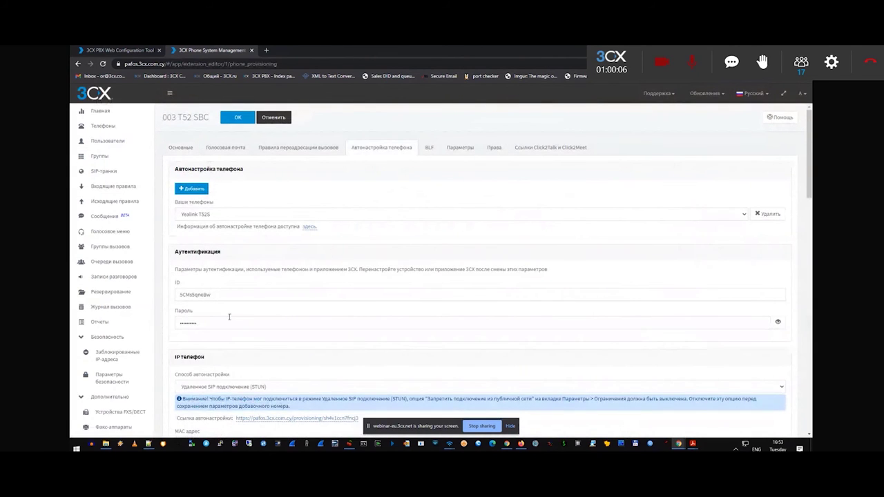
left_click(228, 387)
left_click(230, 398)
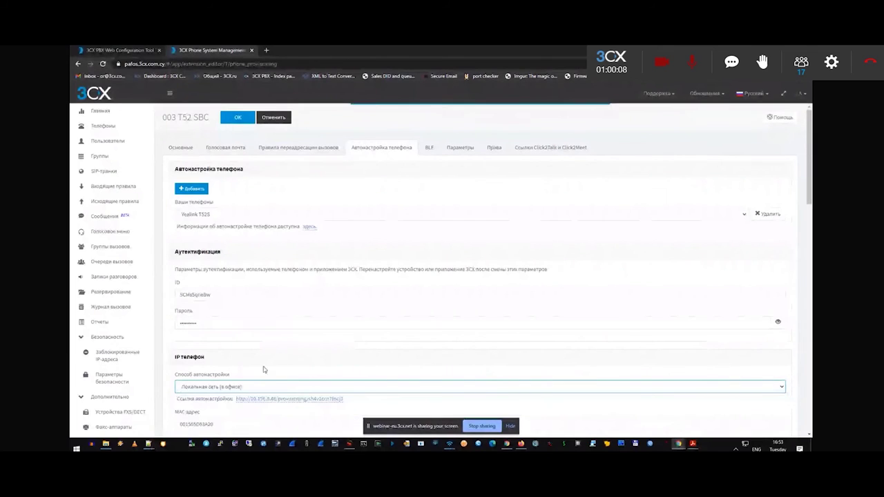
scroll(359, 310, "down", 3)
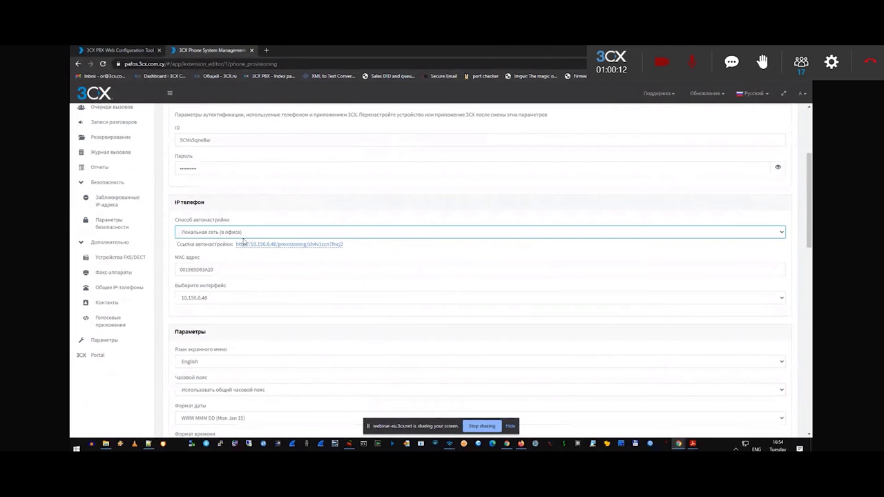
left_click(353, 247)
left_click_drag(353, 245, 236, 248)
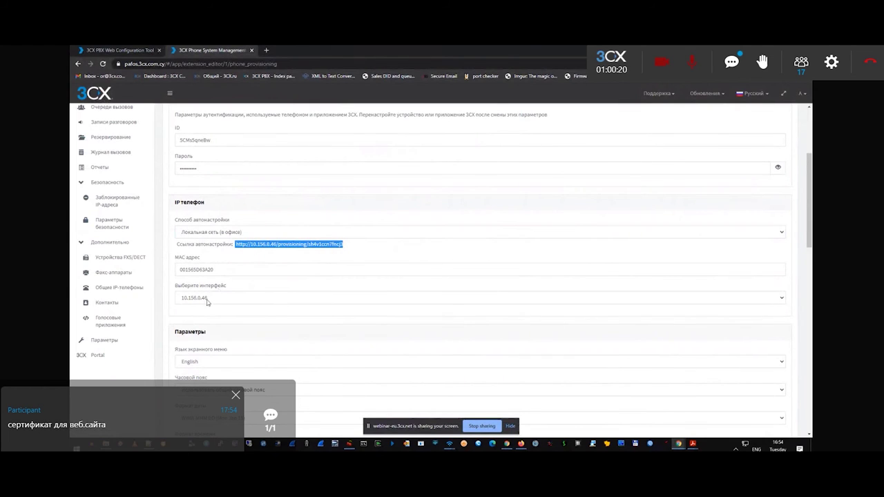
left_click(205, 300)
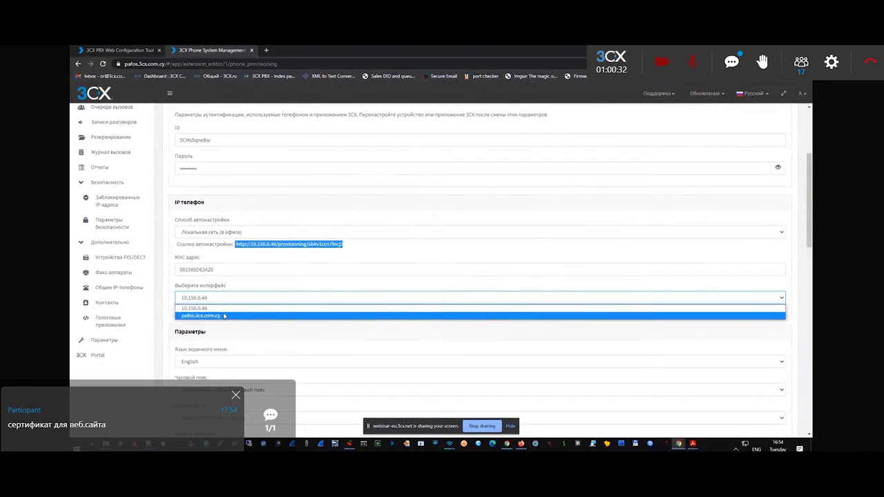
left_click(103, 50)
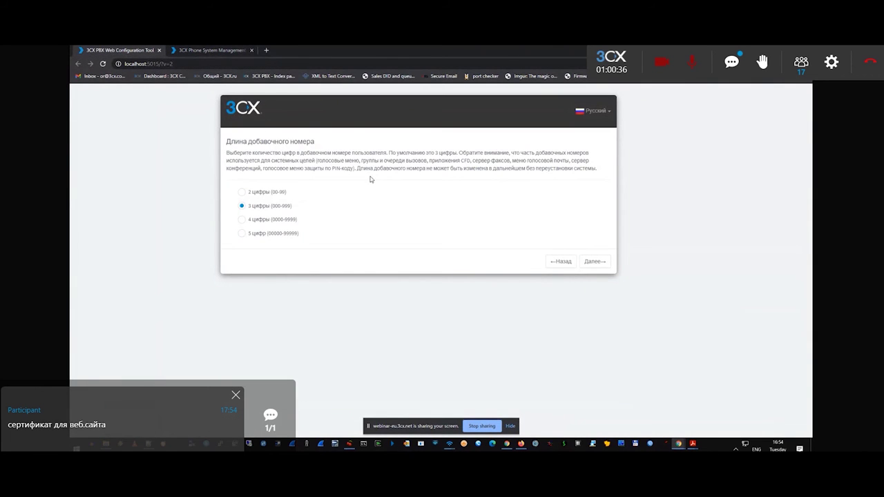
Choose 4 цифры (0000-9999) as the wizard's extension number length.
left_click_drag(227, 140, 319, 141)
left_click(241, 199)
left_click(262, 218)
Fill in the administrator's e-mail from the autofill suggestion and continue.
left_click(600, 264)
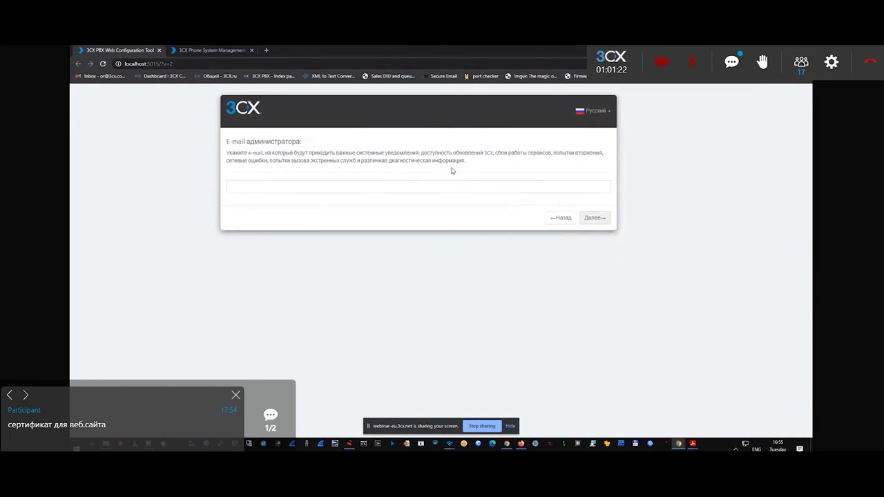
left_click(293, 186)
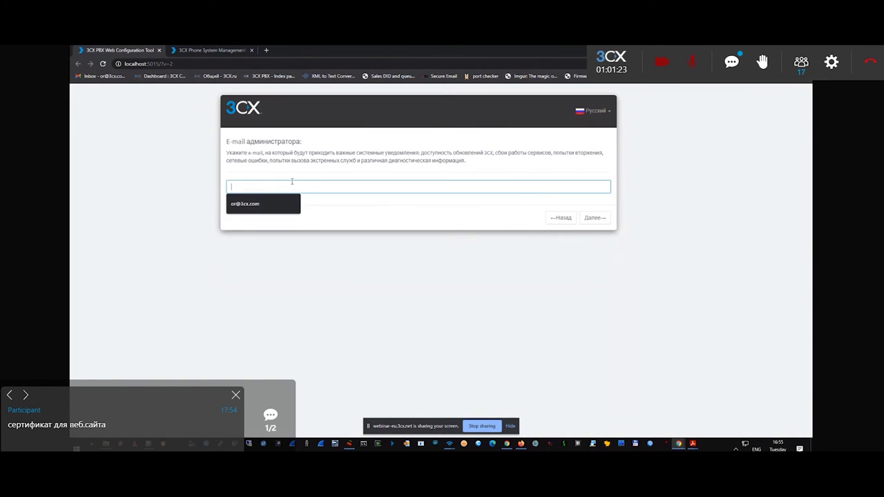
left_click(263, 208)
left_click(595, 217)
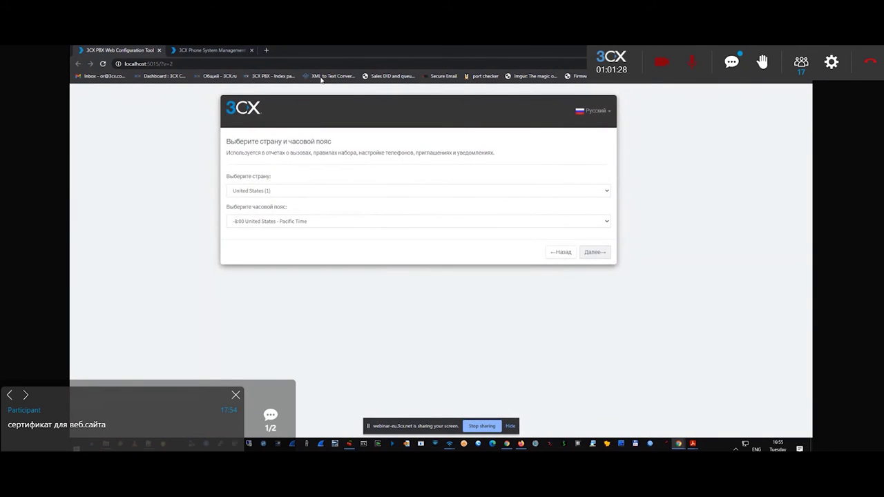
Set the time zone to +2:00 Cyprus (Nicosia).
left_click(274, 192)
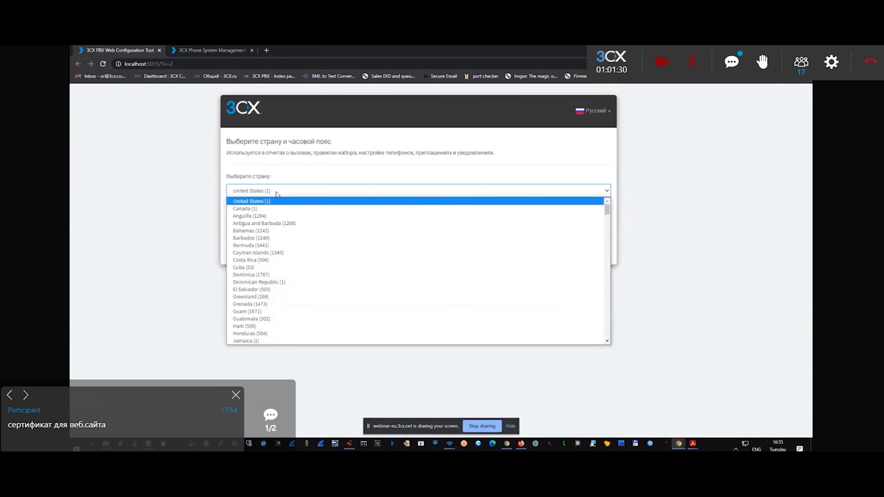
left_click(276, 194)
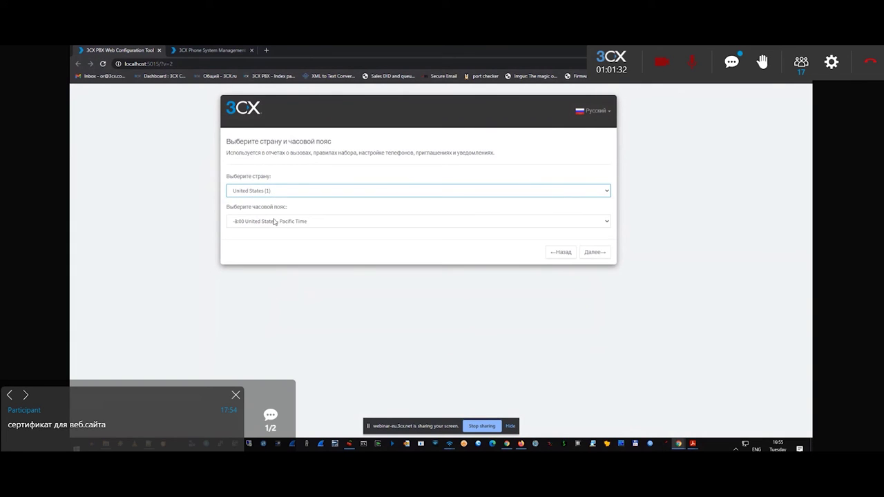
left_click(274, 222)
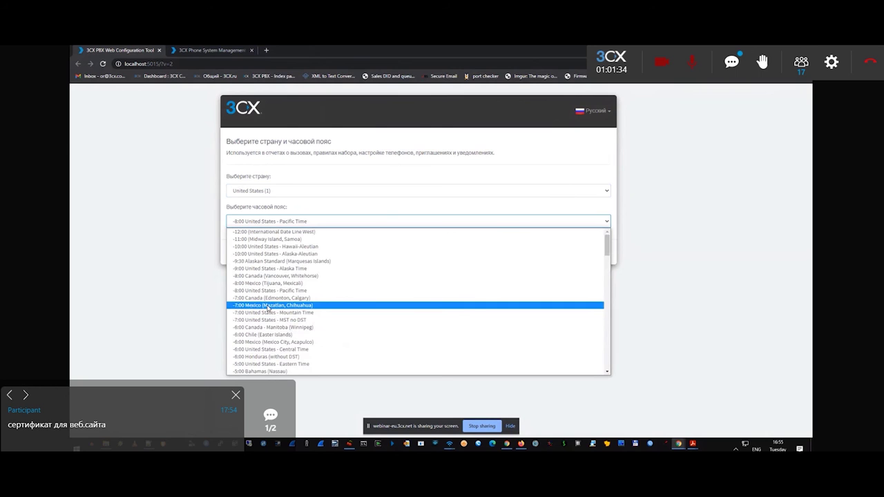
scroll(290, 276, "down", 8)
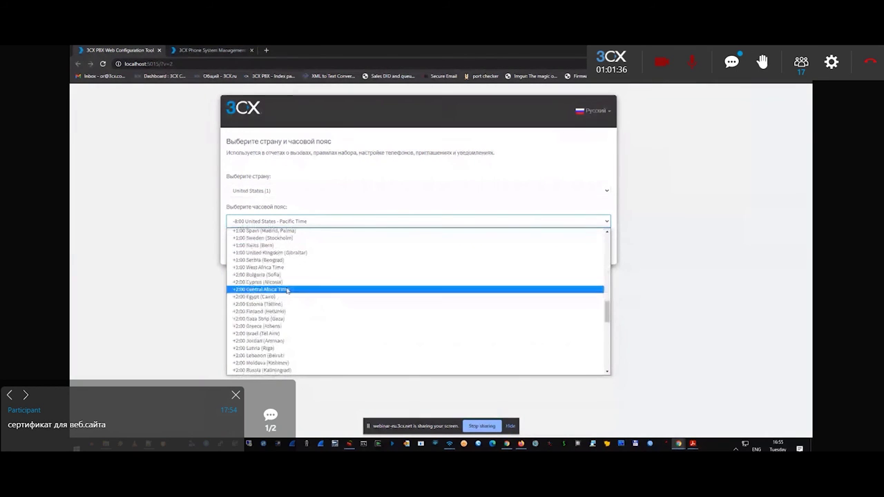
left_click(291, 284)
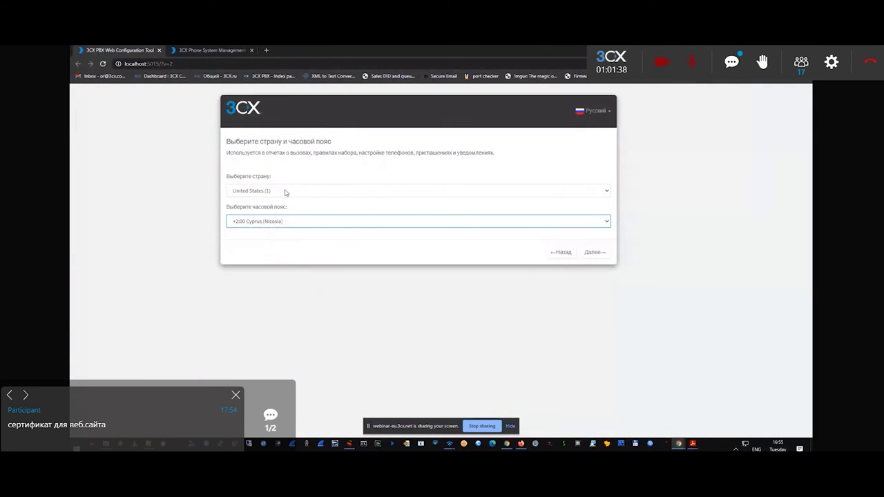
Select Cyprus (357) as the country and advance the wizard.
left_click(287, 193)
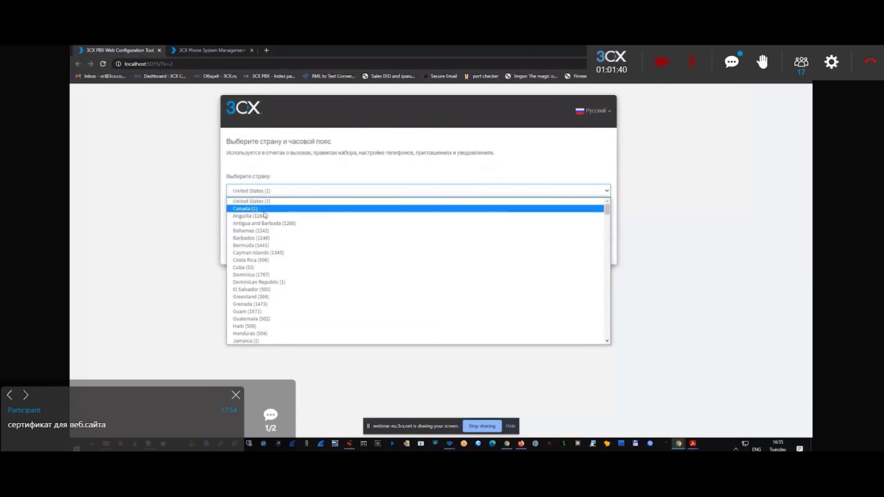
scroll(255, 297, "down", 2)
scroll(259, 283, "up", 2)
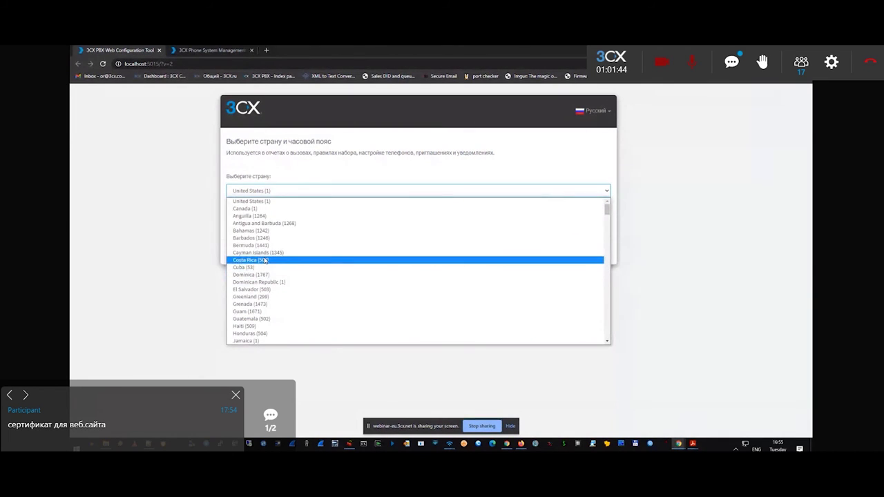
left_click(290, 199)
key("c")
key("h")
key("i")
key("c")
key("y")
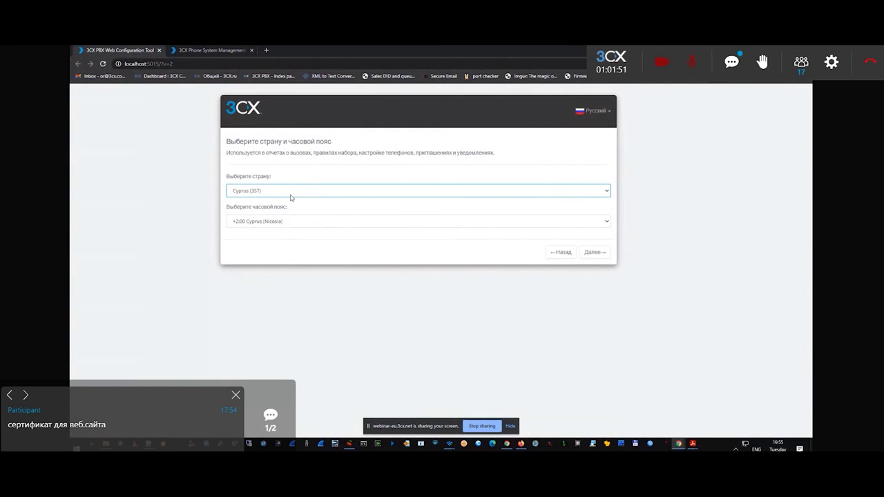
left_click(266, 250)
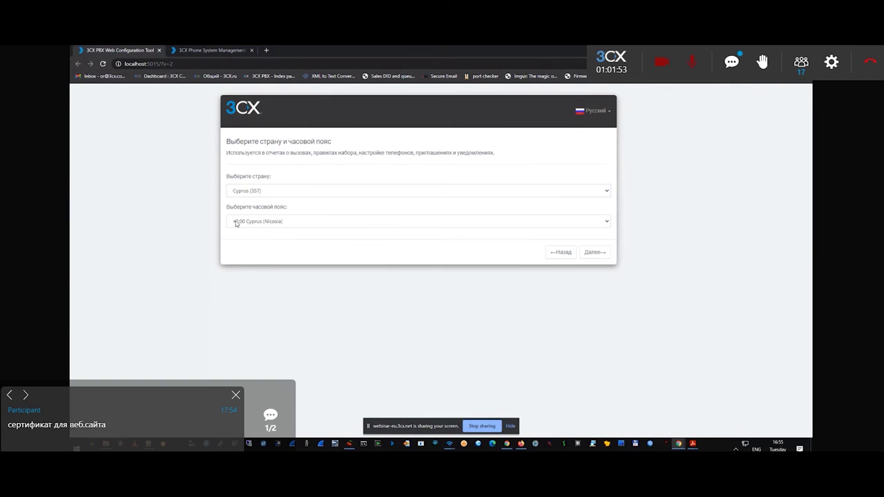
left_click(595, 252)
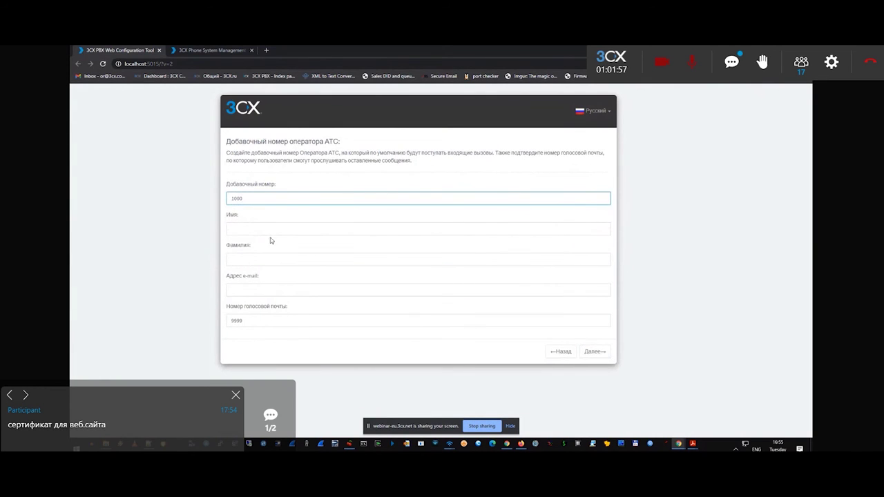
Keep 1000 as the operator extension number.
left_click_drag(247, 201, 207, 192)
left_click(256, 202)
double_click(235, 199)
left_click(253, 199)
Enter admin as the operator's first name and fill in the administrator's e-mail.
left_click(253, 289)
left_click(255, 230)
type("adm")
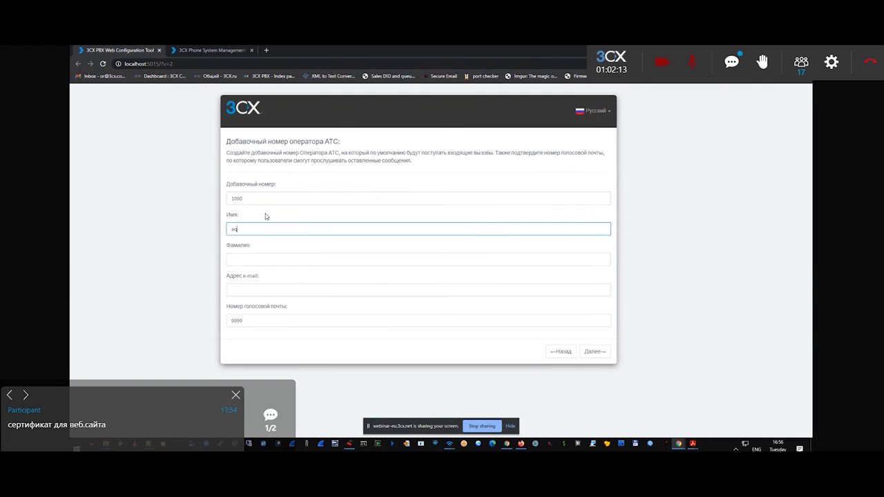
type("in")
key("BackSpace")
type("n")
key("Tab")
key("Tab")
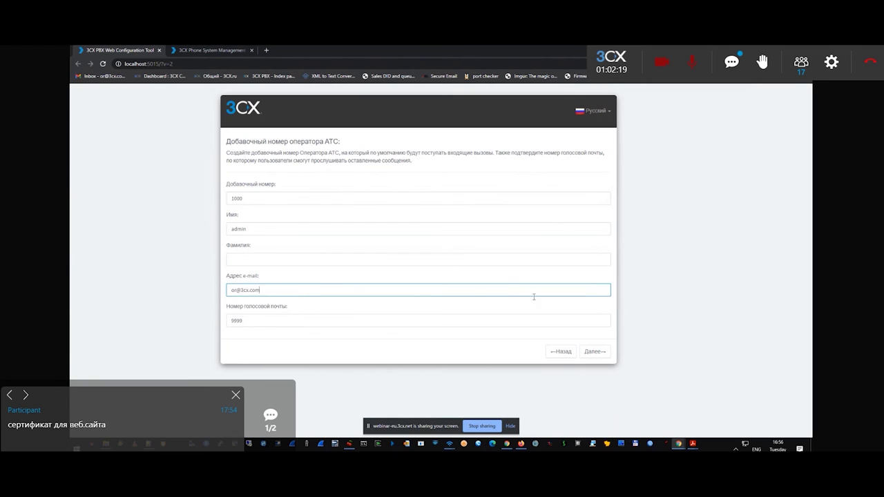
key("Tab")
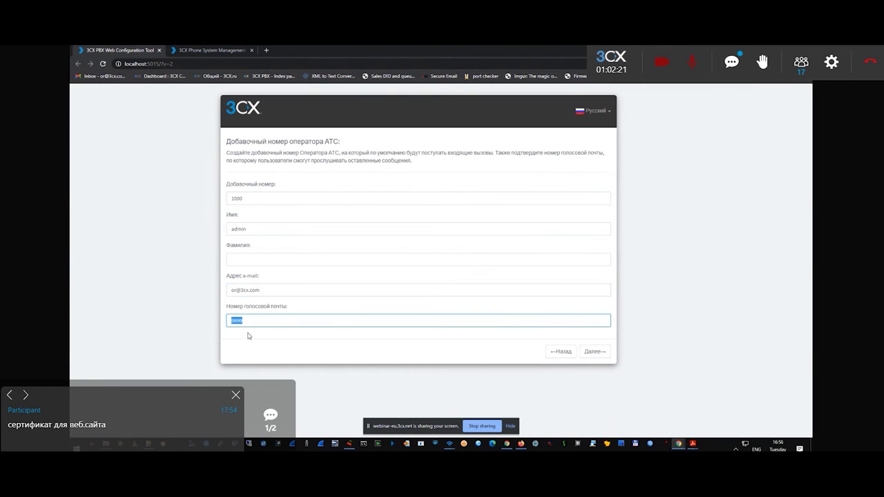
Keep 9999 as the voicemail number and move on to allowed countries.
left_click(246, 319)
double_click(245, 322)
left_click(245, 308)
double_click(257, 322)
left_click(240, 307)
left_click_drag(243, 320, 228, 325)
left_click(594, 351)
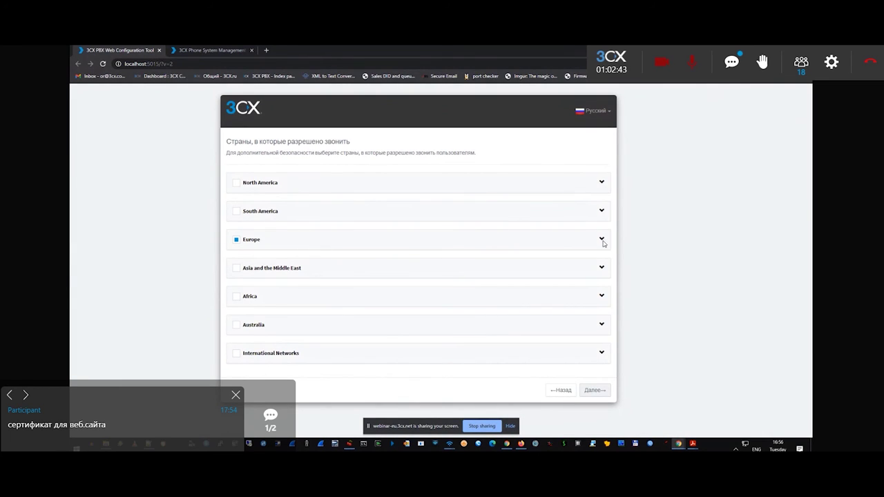
Confirm Cyprus is the ticked country under Europe and accept the allowed-countries step.
left_click(602, 239)
scroll(592, 245, "down", 1)
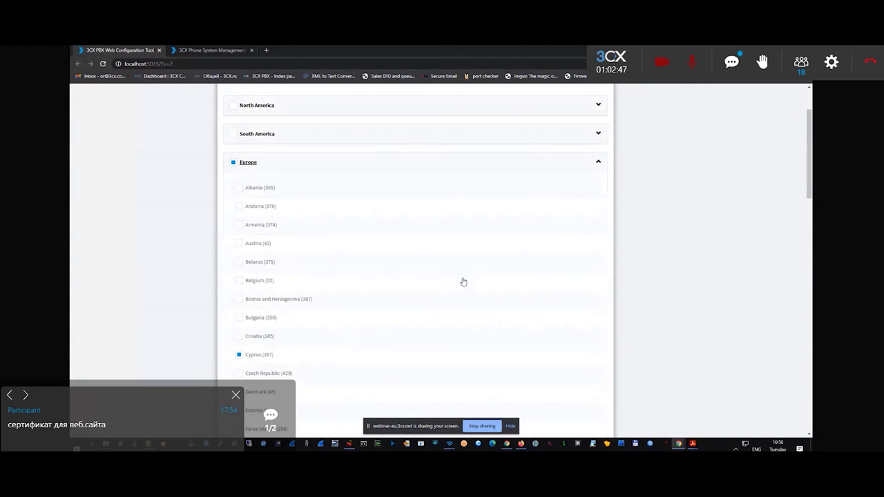
scroll(446, 277, "up", 1)
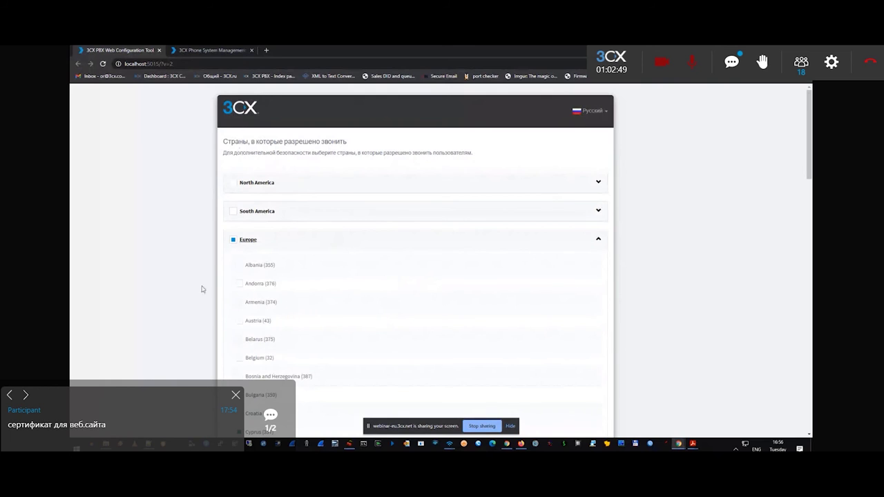
scroll(284, 238, "down", 1)
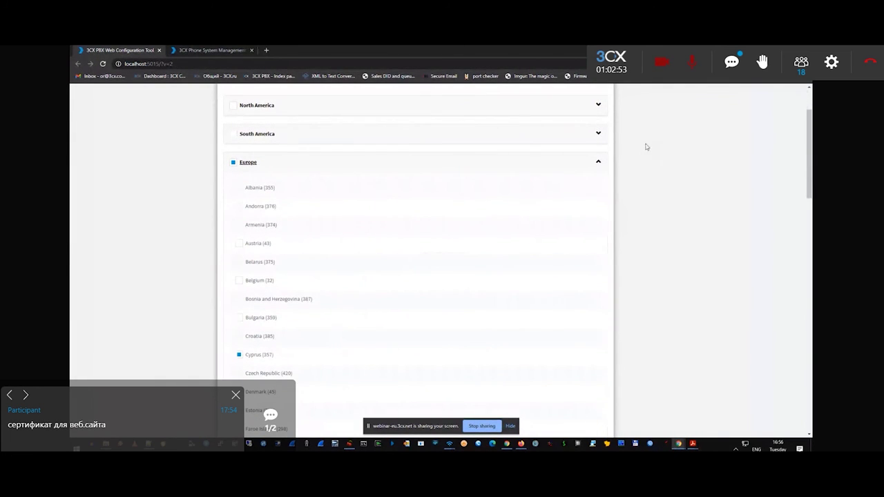
left_click(598, 162)
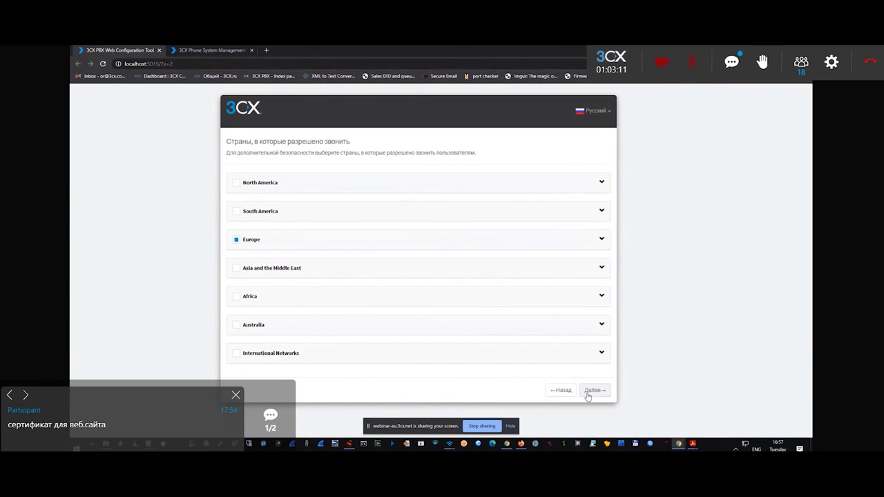
left_click(592, 390)
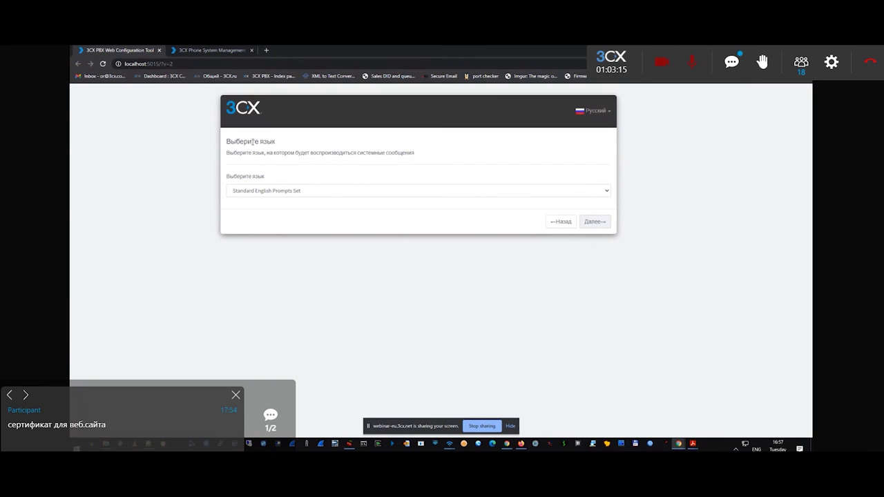
left_click_drag(227, 142, 432, 150)
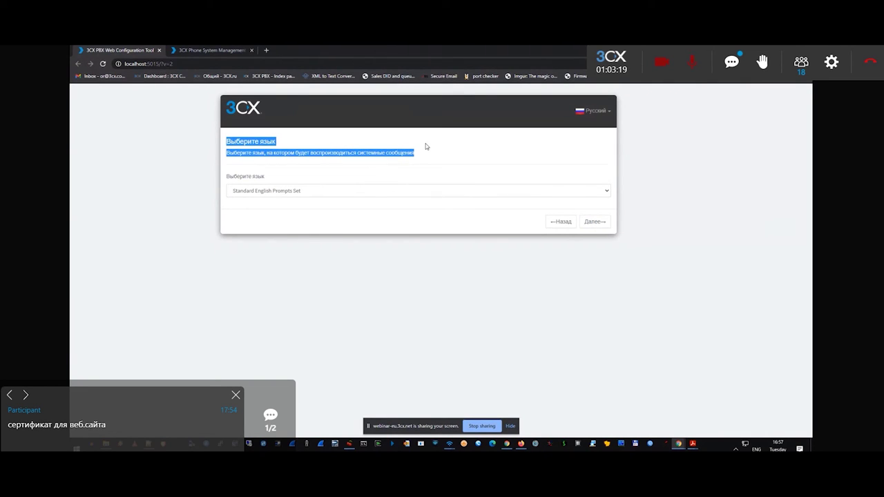
left_click(273, 192)
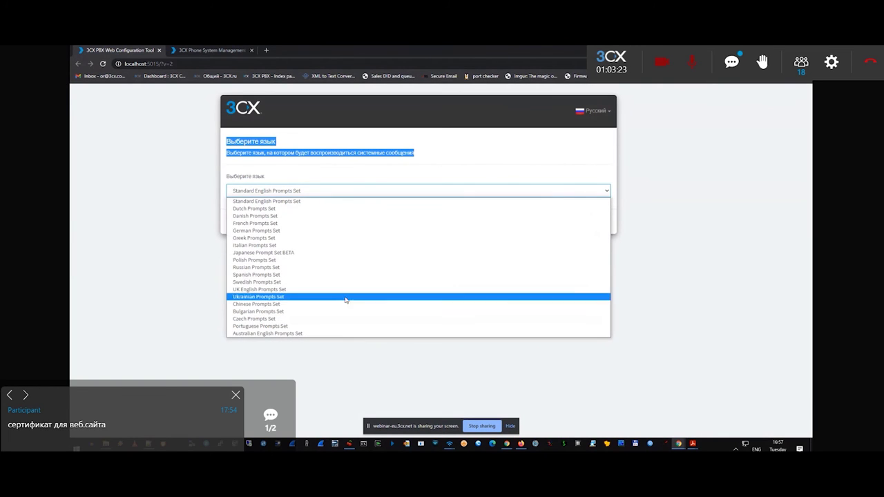
left_click(321, 178)
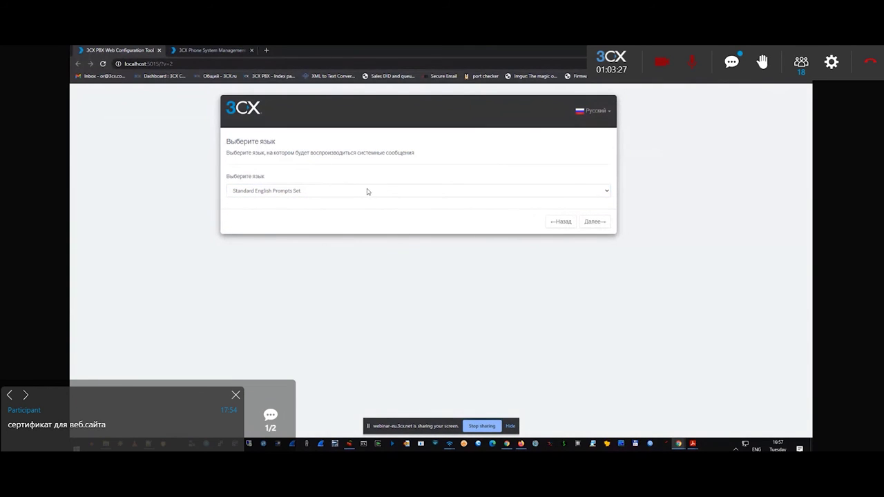
left_click(307, 192)
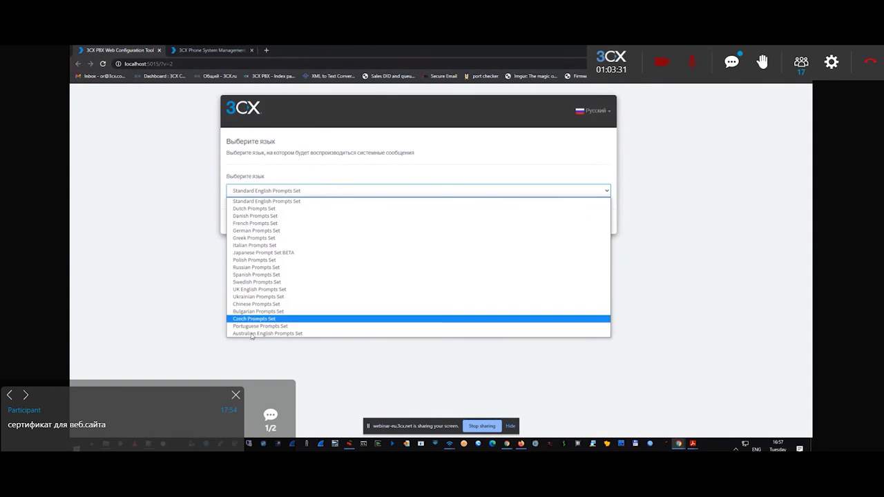
left_click(373, 165)
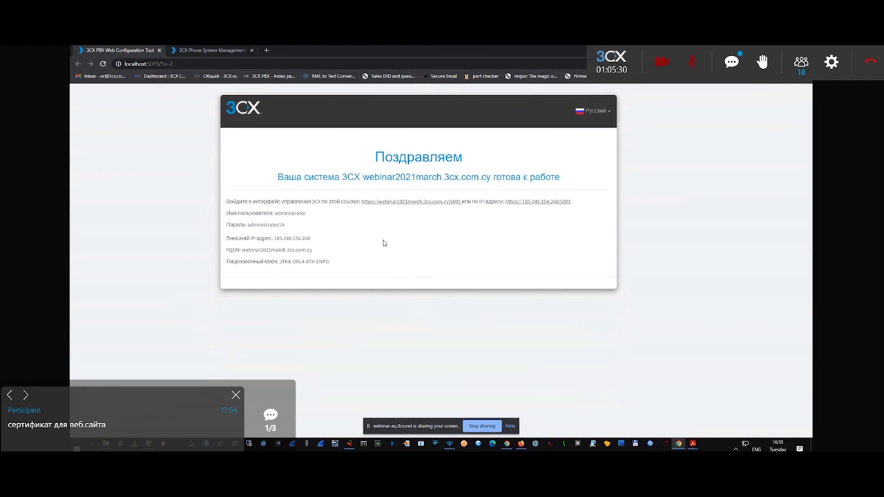
left_click_drag(375, 159, 572, 175)
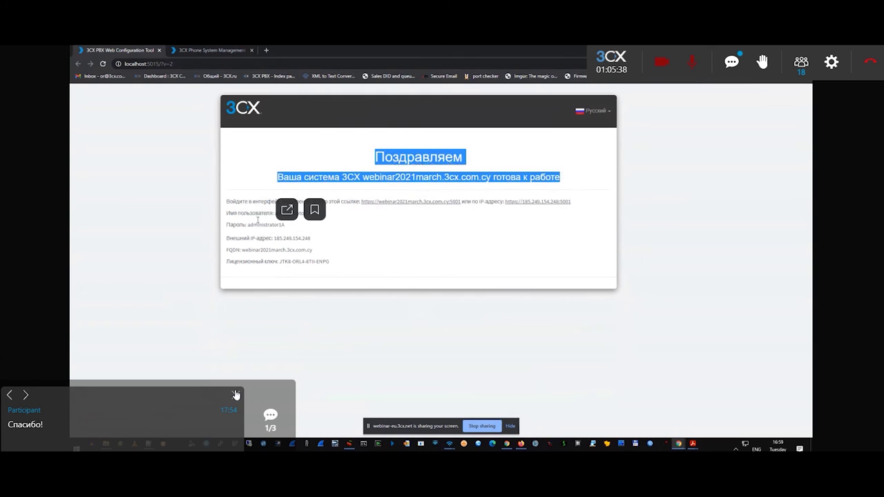
left_click_drag(238, 201, 336, 273)
left_click(323, 240)
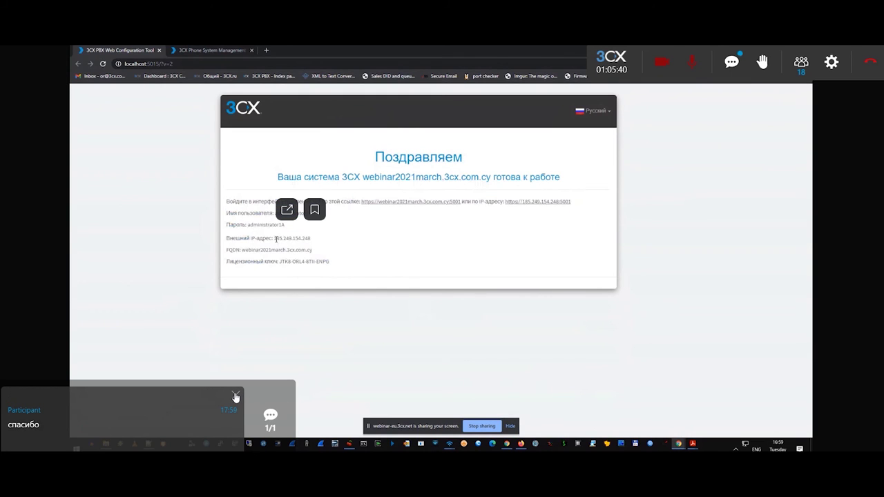
left_click_drag(277, 240, 319, 243)
left_click_drag(242, 250, 348, 270)
left_click_drag(257, 225, 327, 221)
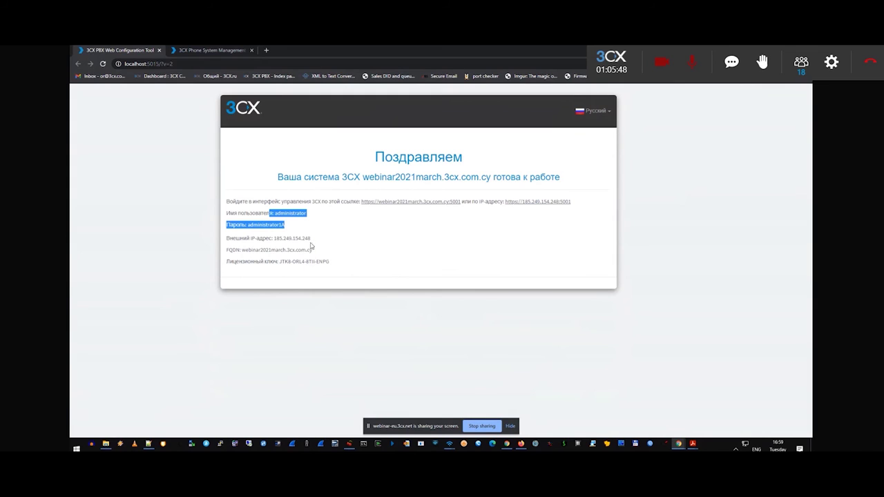
left_click_drag(311, 239, 250, 250)
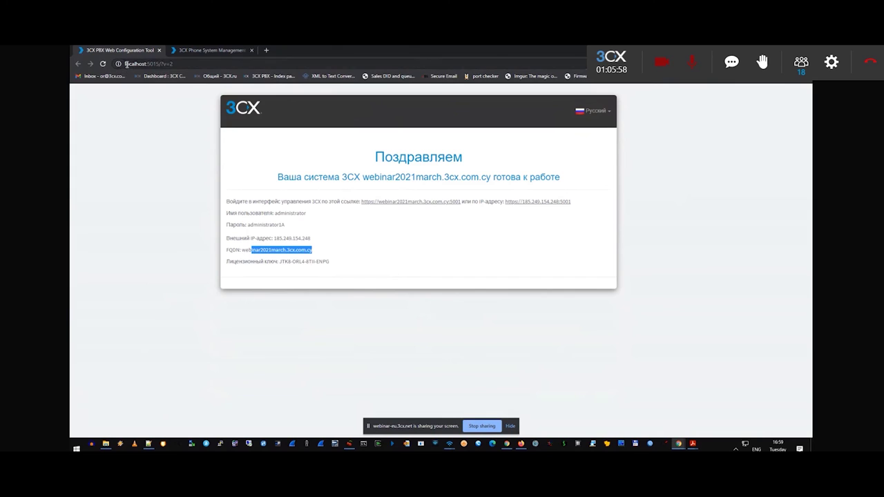
left_click(126, 65)
left_click(147, 63)
left_click_drag(147, 64, 177, 70)
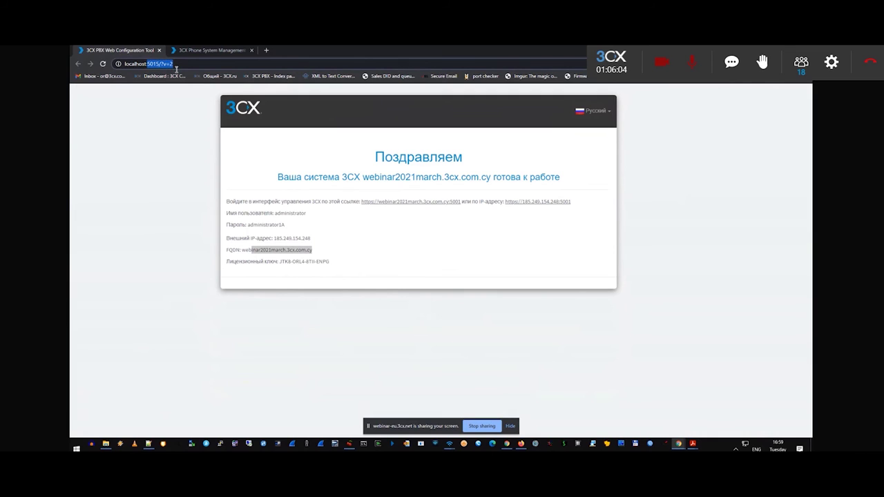
left_click(147, 65)
left_click_drag(147, 64, 177, 67)
left_click(147, 63)
left_click(149, 64)
left_click(264, 222)
double_click(265, 224)
right_click(265, 225)
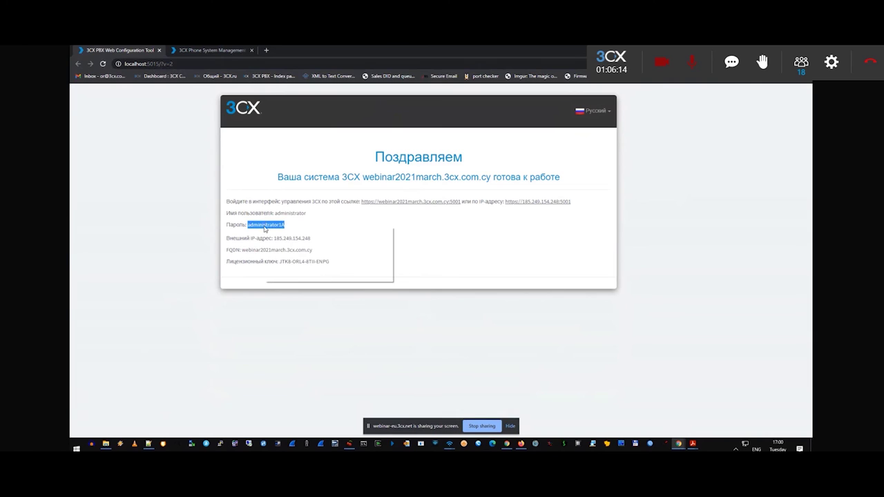
left_click(337, 239)
left_click_drag(152, 64, 196, 55)
Point the browser at the management console on localhost:5000.
type("000")
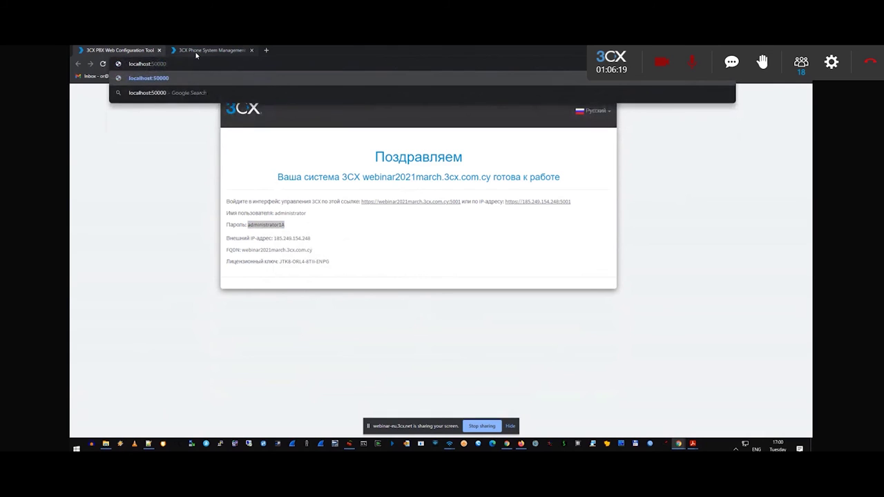
key("BackSpace")
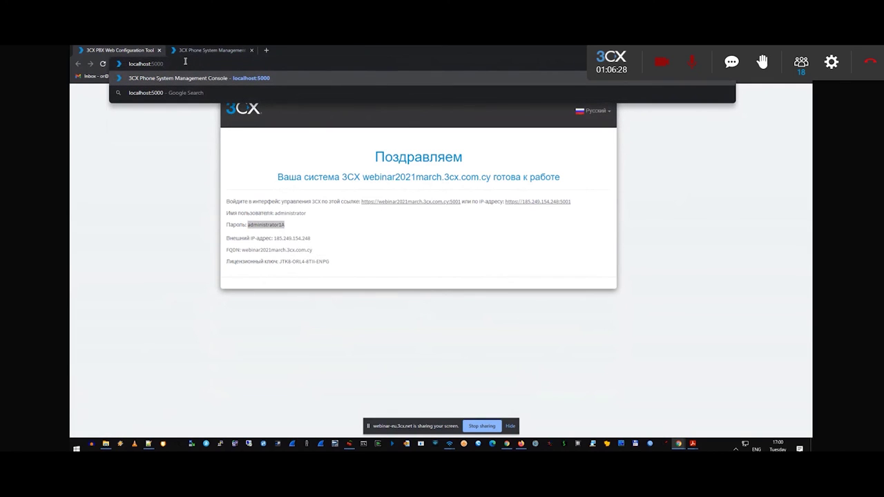
key("Return")
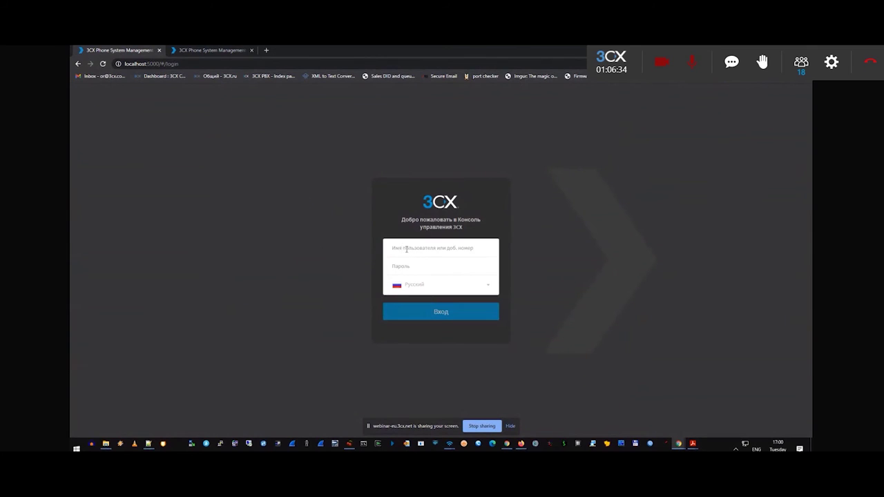
Sign in as administrator using the saved credentials.
left_click(424, 256)
type("adm")
type("inistrator")
key("Tab")
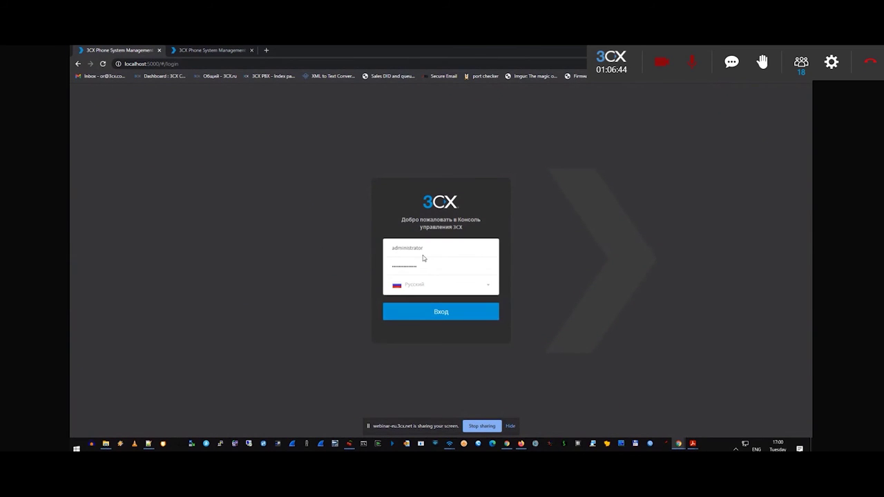
key("Return")
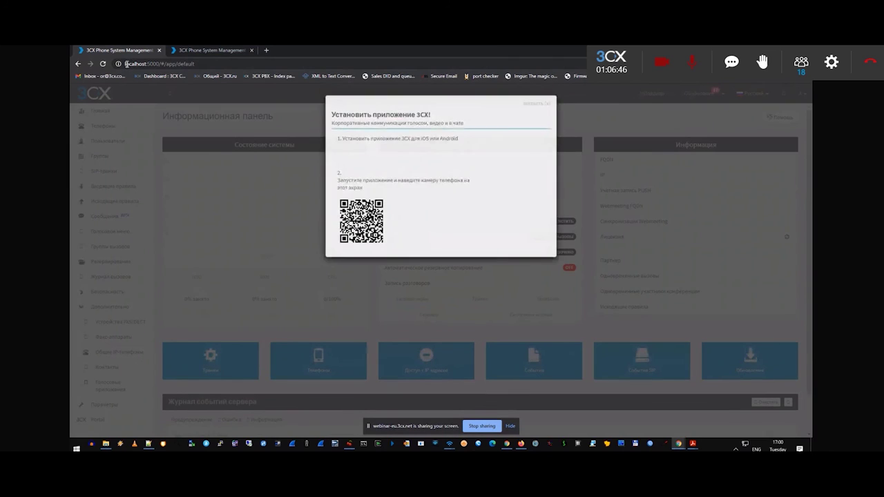
left_click_drag(125, 64, 188, 63)
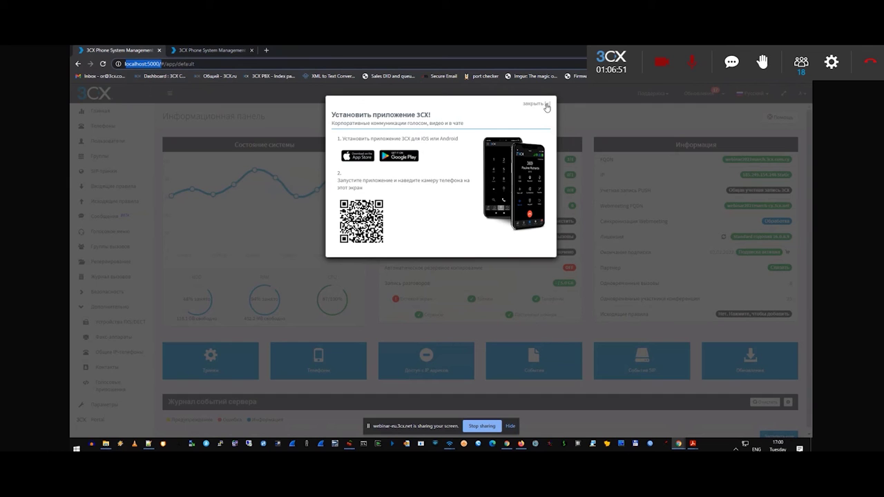
Dismiss the app pop-up, open Параметры > Системные сообщения, and expand Обновления (19).
left_click(548, 104)
left_click(548, 104)
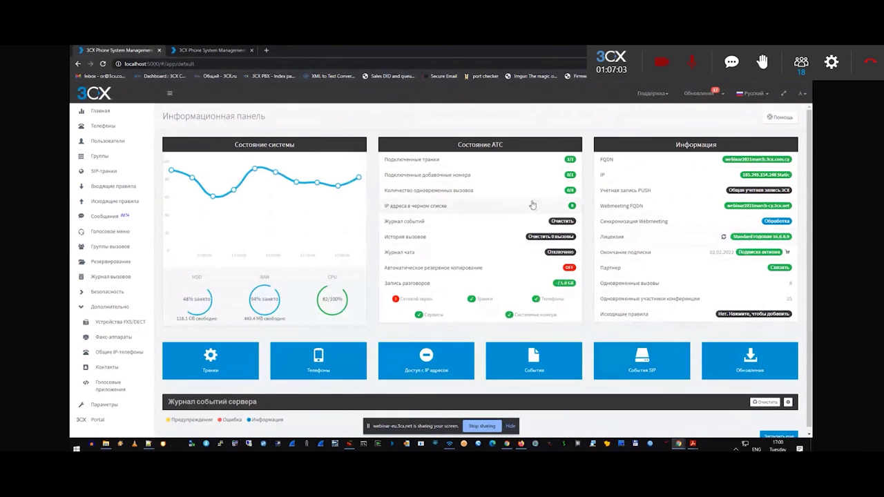
left_click(104, 404)
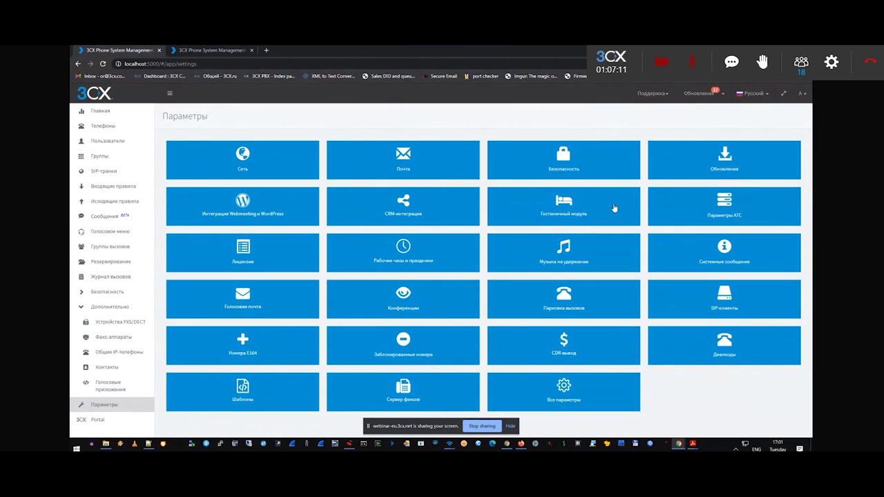
left_click(730, 253)
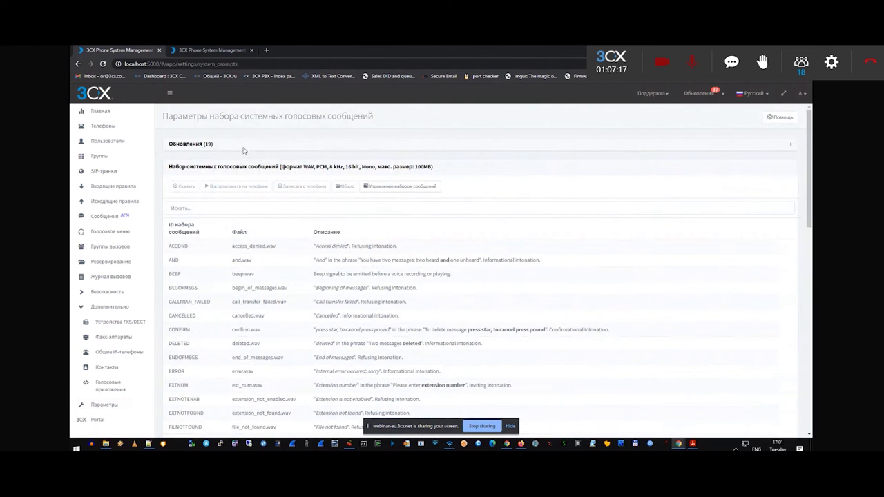
left_click(107, 405)
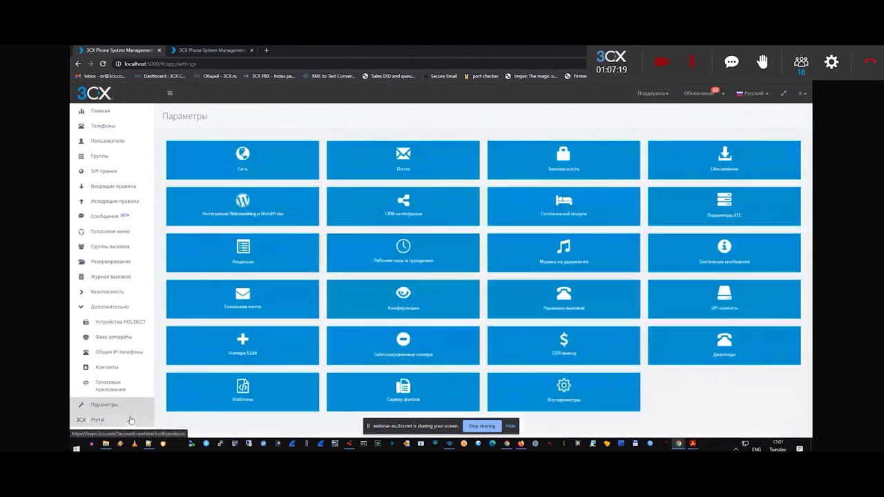
left_click(725, 250)
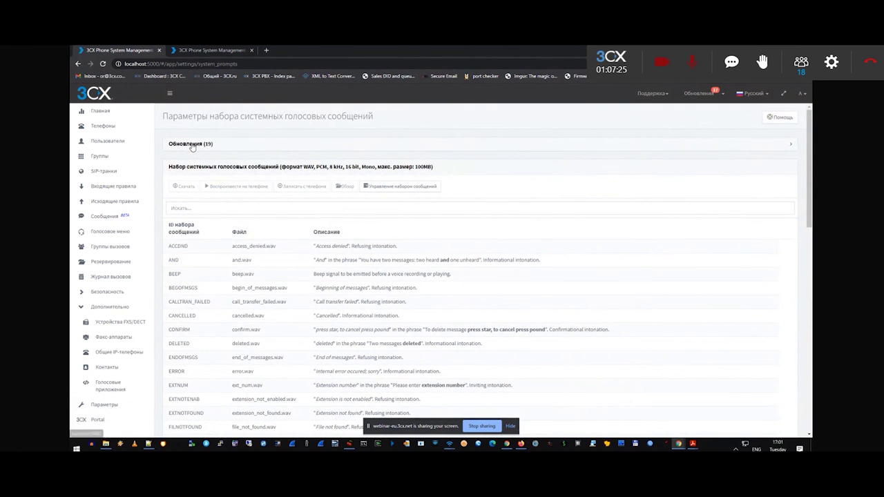
left_click(193, 147)
Make Russian Prompts Set the current set under Управление набором сообщений.
scroll(345, 215, "down", 2)
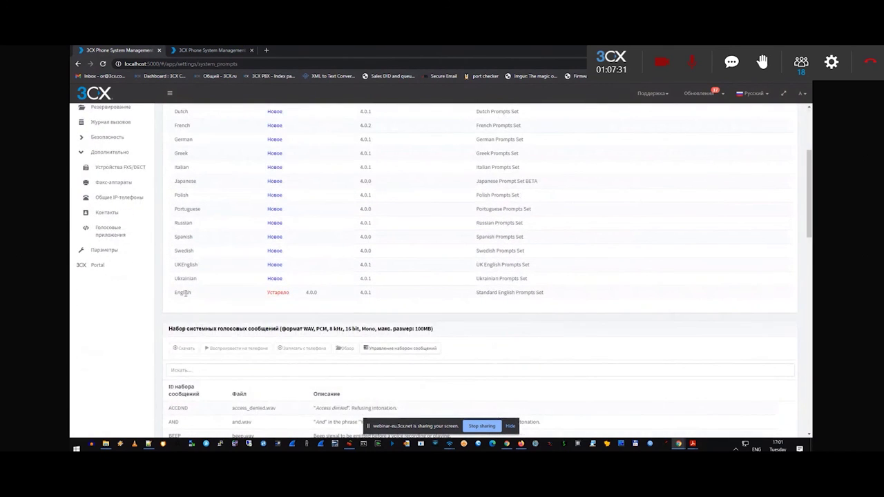
left_click(186, 293)
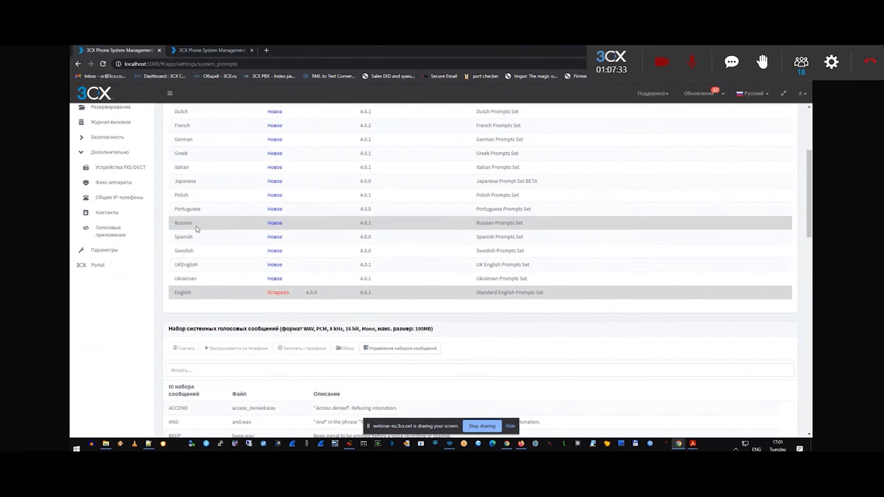
scroll(297, 263, "up", 2)
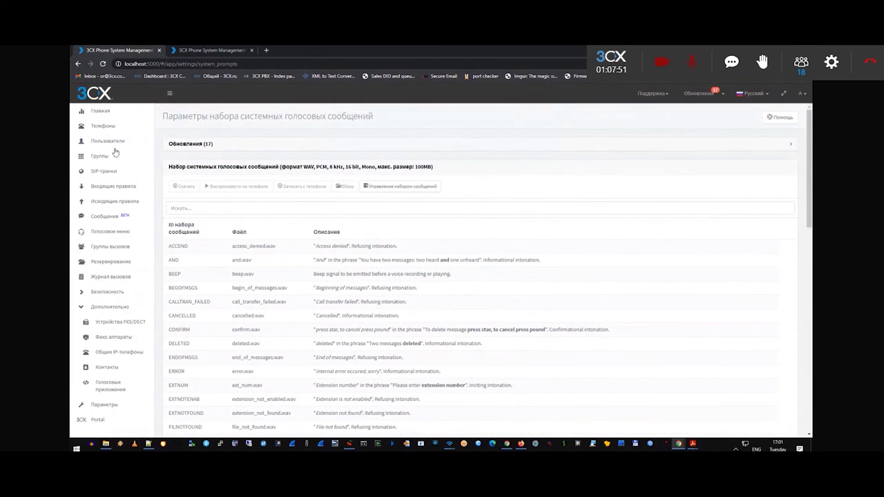
left_click(404, 186)
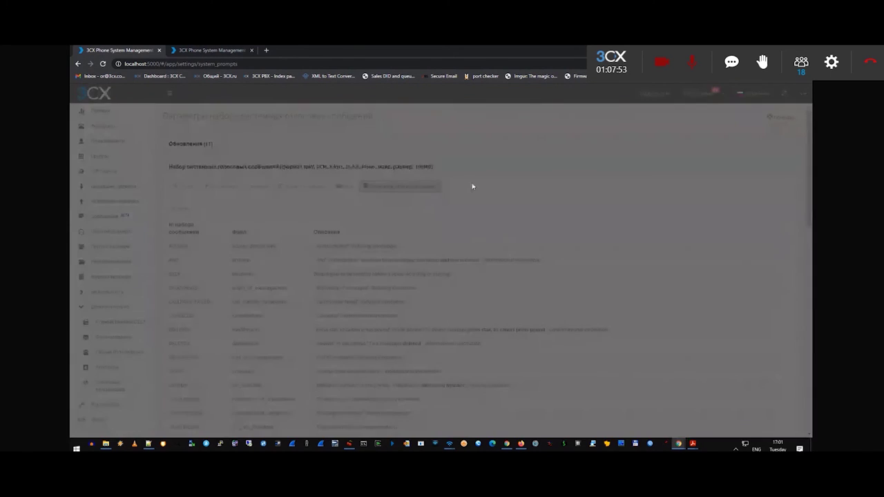
left_click(377, 139)
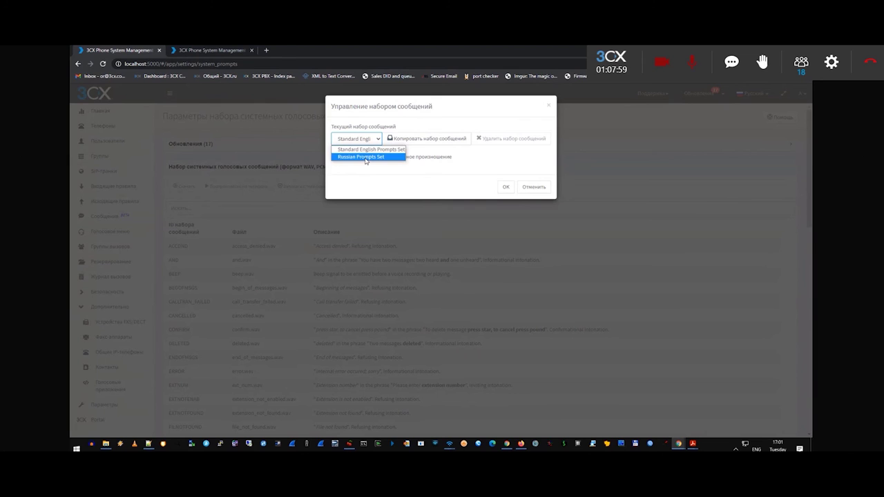
left_click(366, 157)
left_click(504, 187)
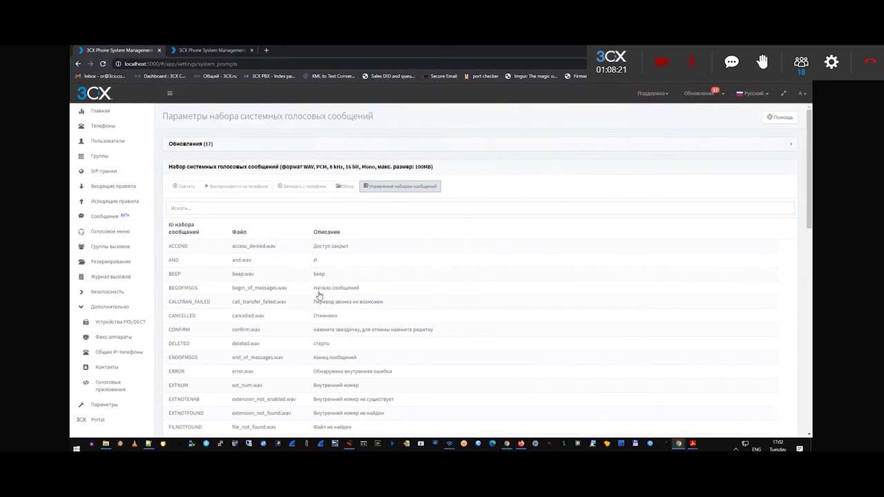
Select the BEEP prompt and review the WAV PCM, 8 kHz, 16-bit mono file requirements.
scroll(318, 295, "down", 10)
scroll(327, 341, "up", 10)
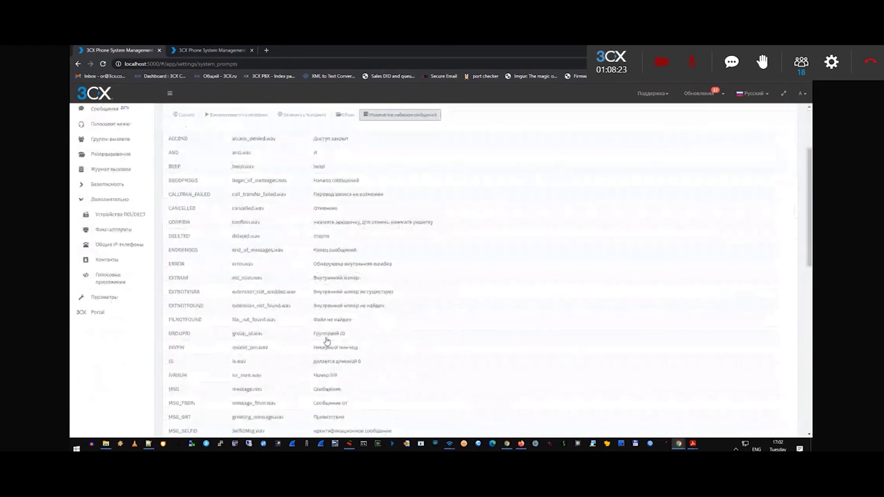
scroll(327, 340, "up", 3)
left_click(217, 206)
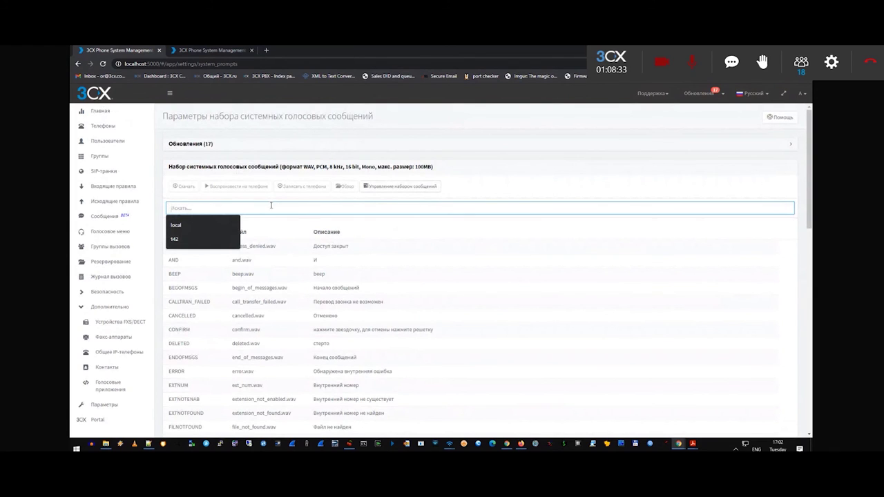
left_click(264, 276)
left_click(264, 275)
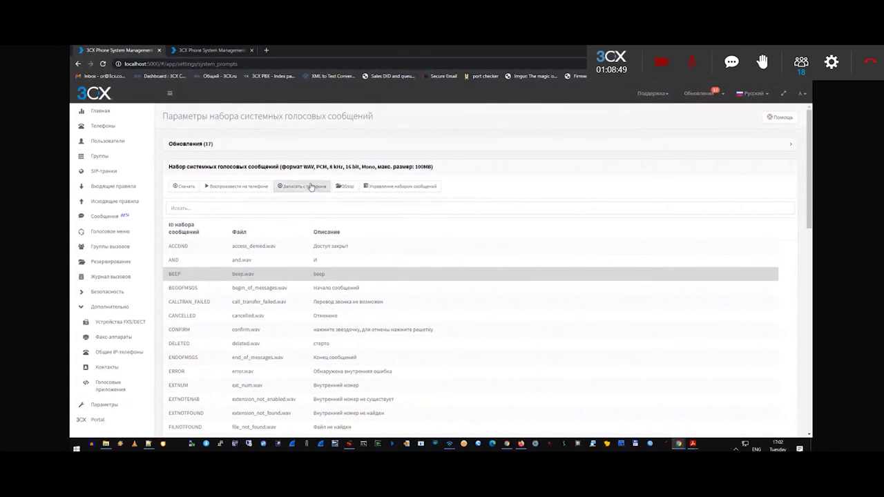
left_click_drag(281, 167, 433, 167)
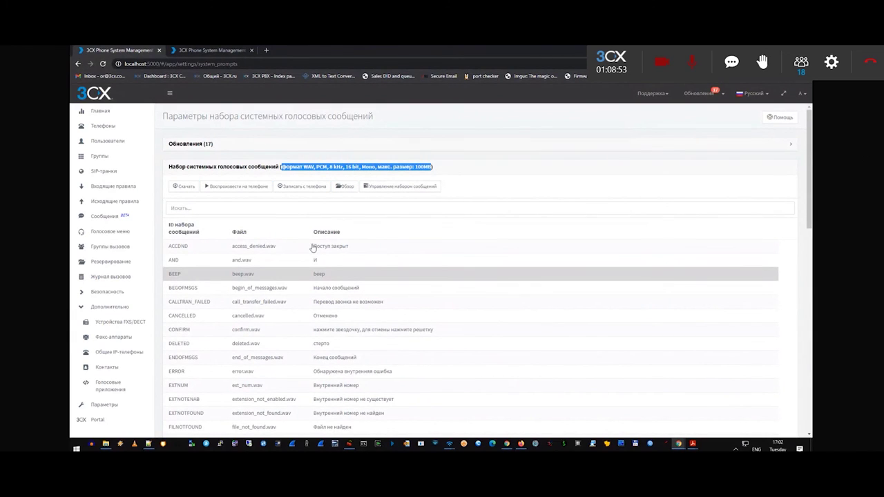
left_click(464, 185)
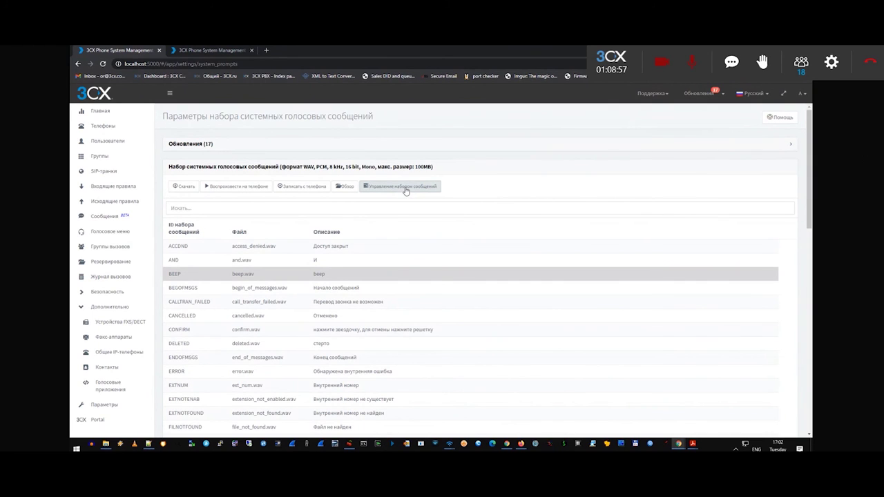
Open the 3cx.ru/docs/localize-promptsets guide from Помощь, then switch back to the console tab.
left_click(781, 119)
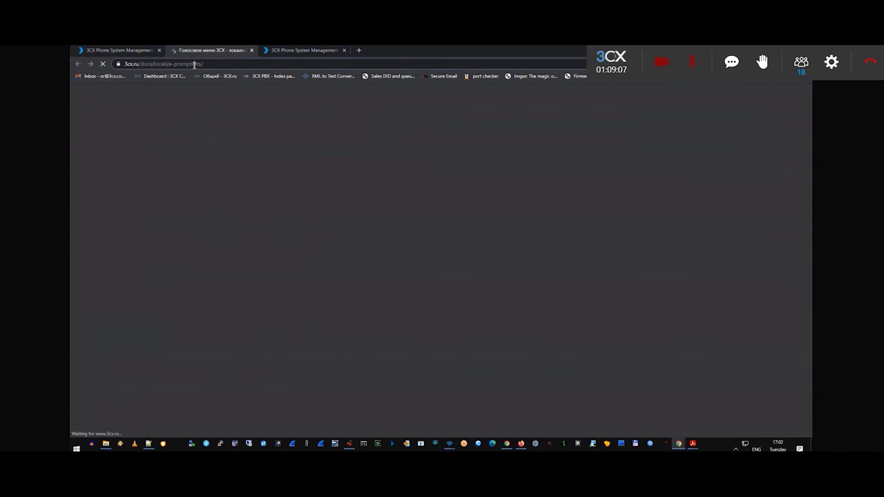
left_click(200, 64)
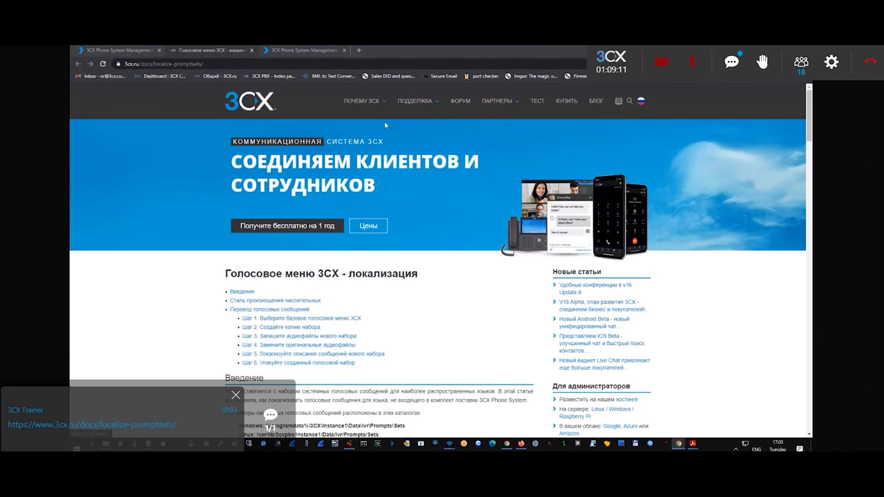
scroll(400, 152, "down", 10)
key("ctrl+1")
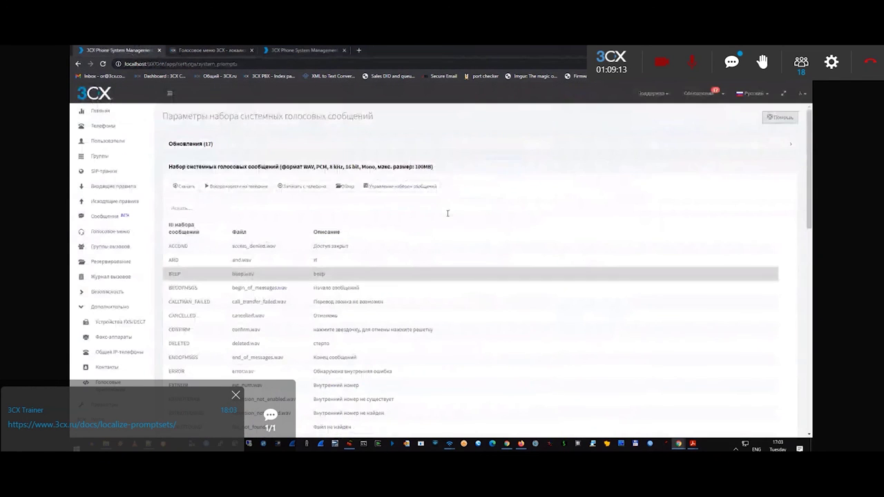
Copy the current Russian prompt set under the name modify_rus.
left_click(391, 189)
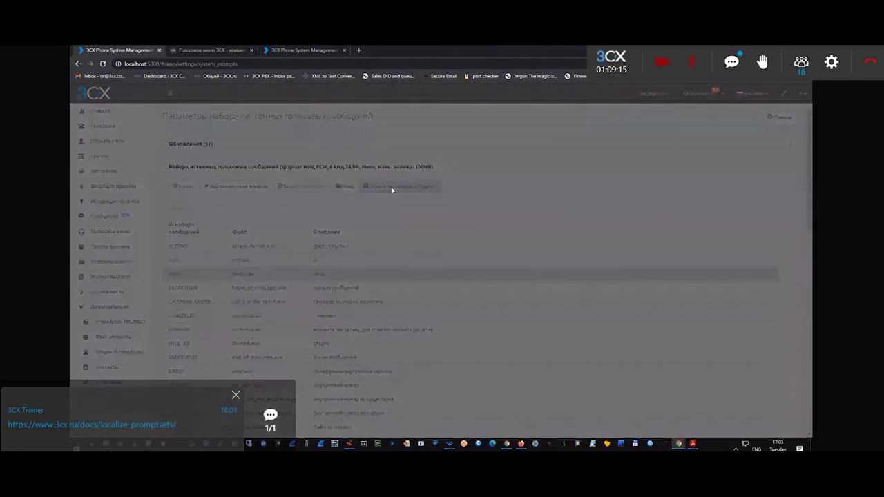
left_click(380, 141)
left_click(380, 141)
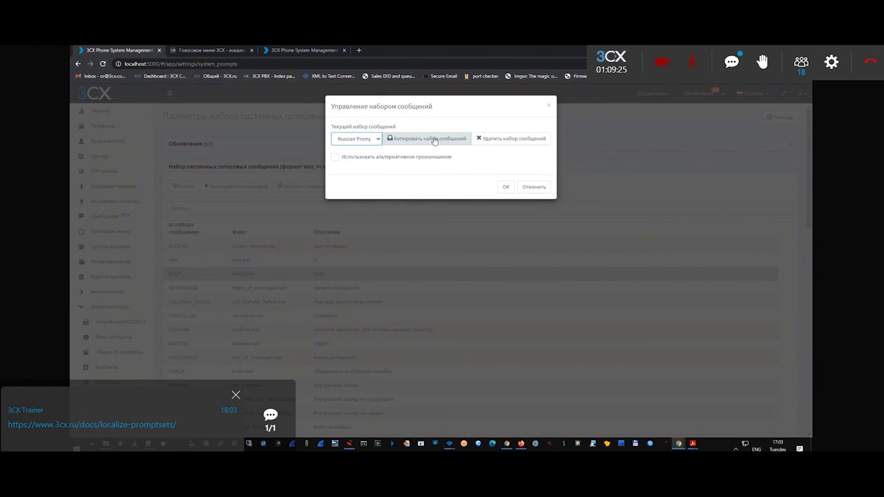
left_click(433, 139)
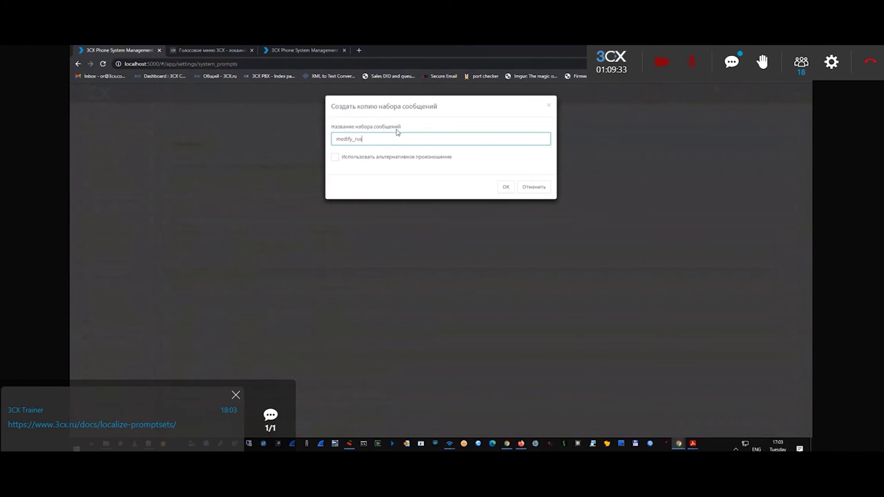
left_click(505, 187)
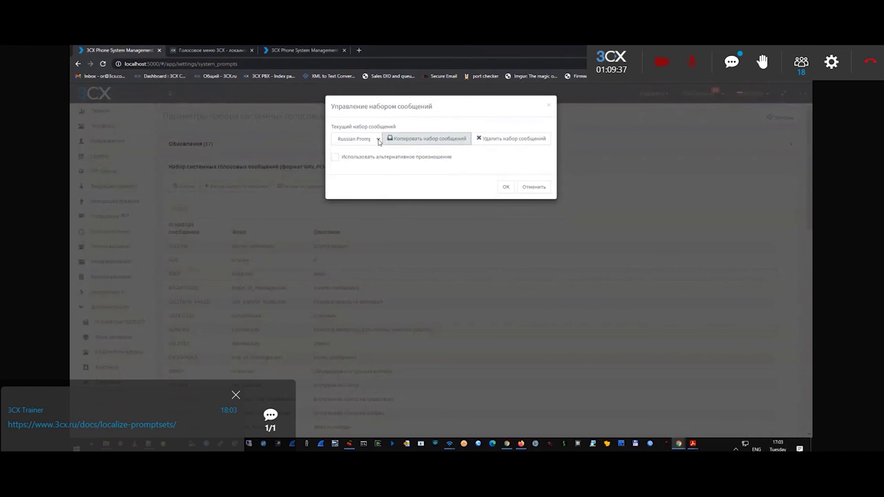
Select modify_rus as the current system prompt set and apply it.
left_click(378, 140)
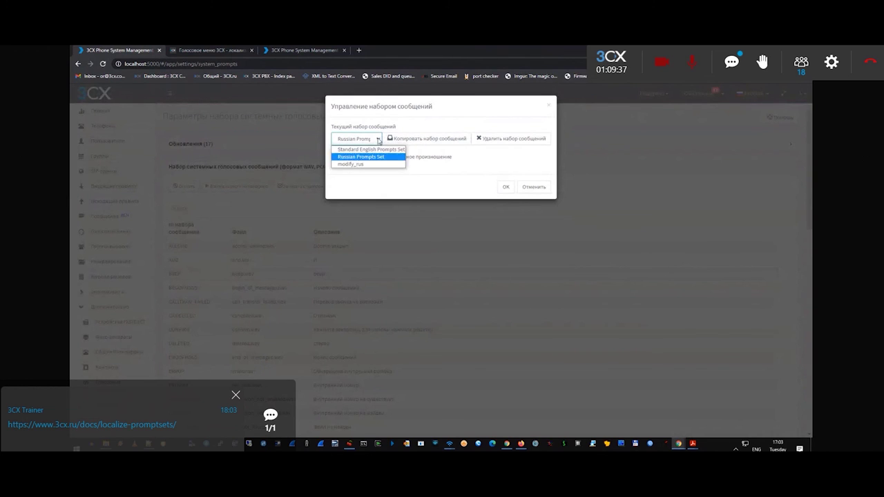
left_click(353, 165)
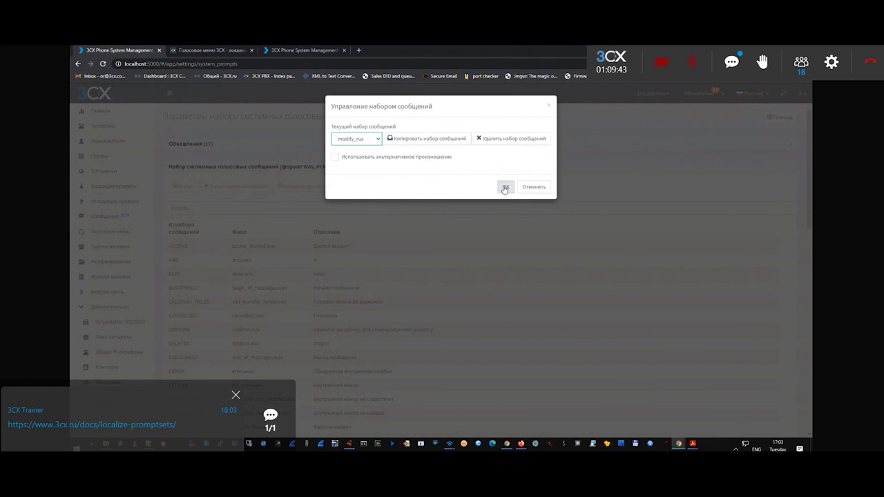
left_click(505, 186)
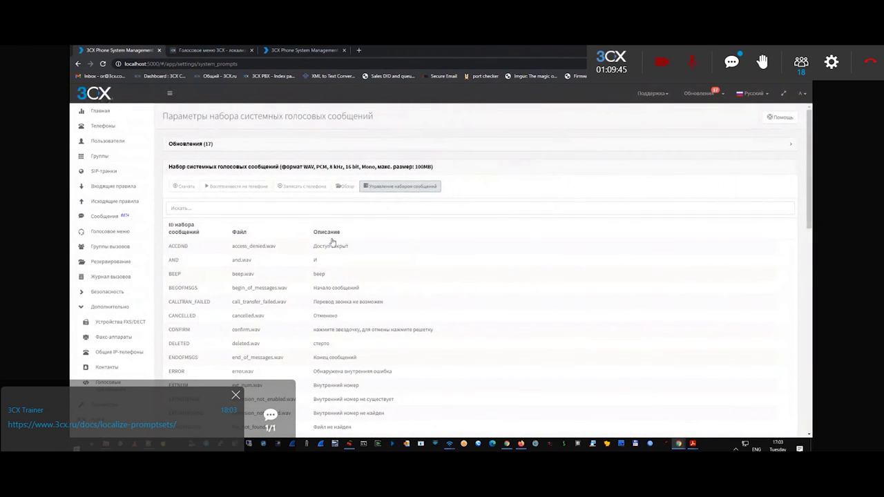
Go to the extensions list.
scroll(311, 256, "down", 5)
scroll(311, 256, "up", 5)
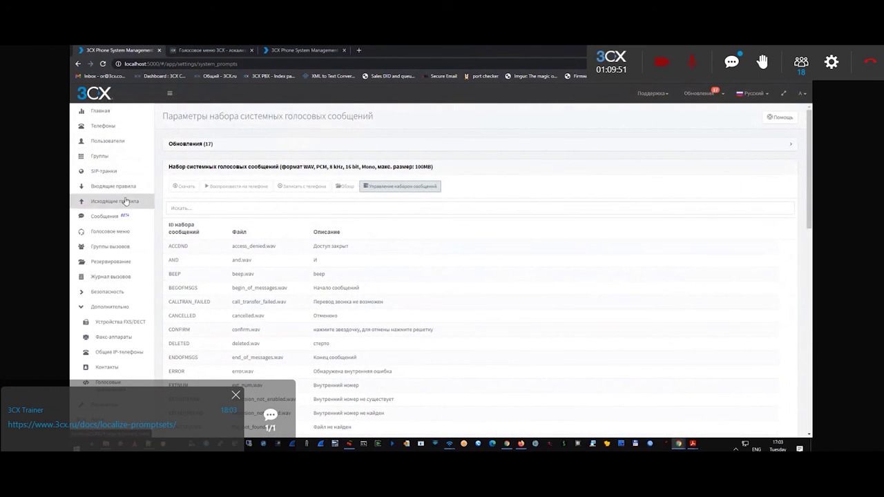
left_click(116, 142)
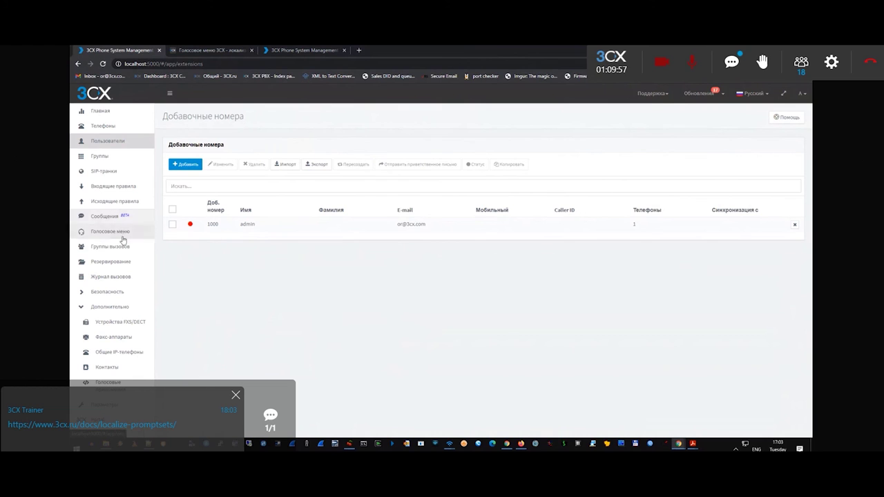
Start new voice menu 8000, confirm modify_rus is offered as its language, then return to extensions.
left_click(118, 232)
left_click(185, 164)
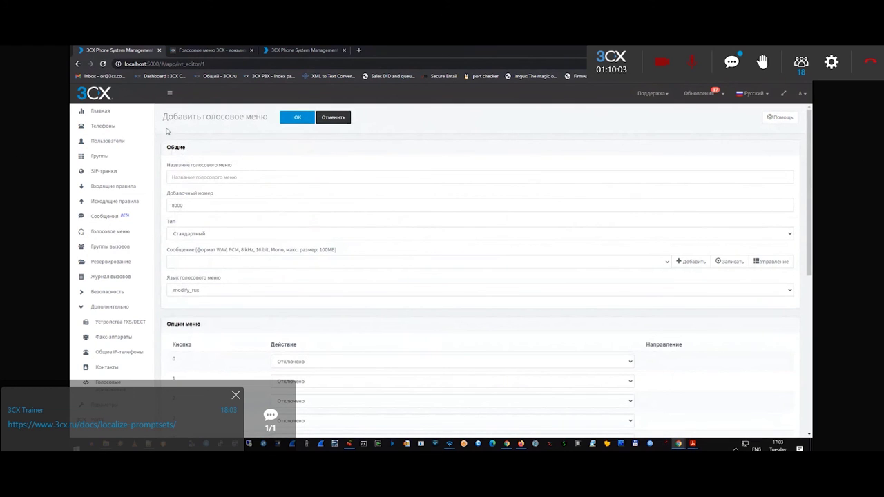
left_click_drag(163, 116, 269, 115)
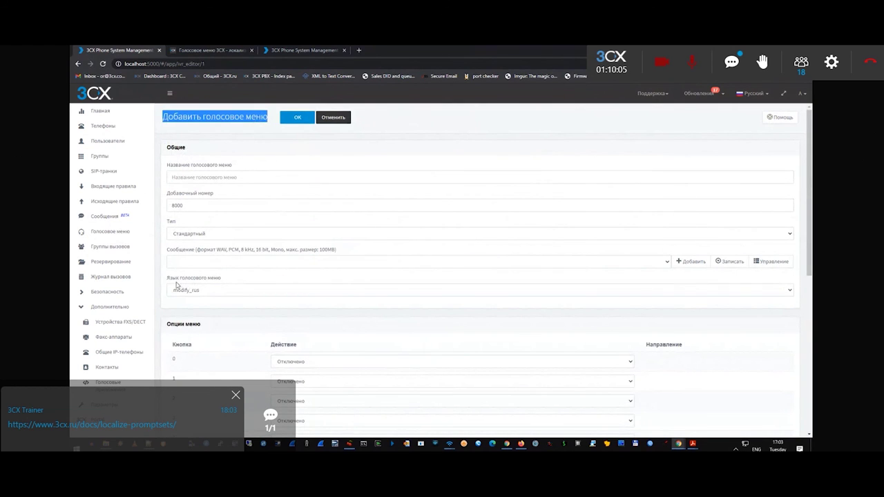
left_click_drag(170, 282, 216, 280)
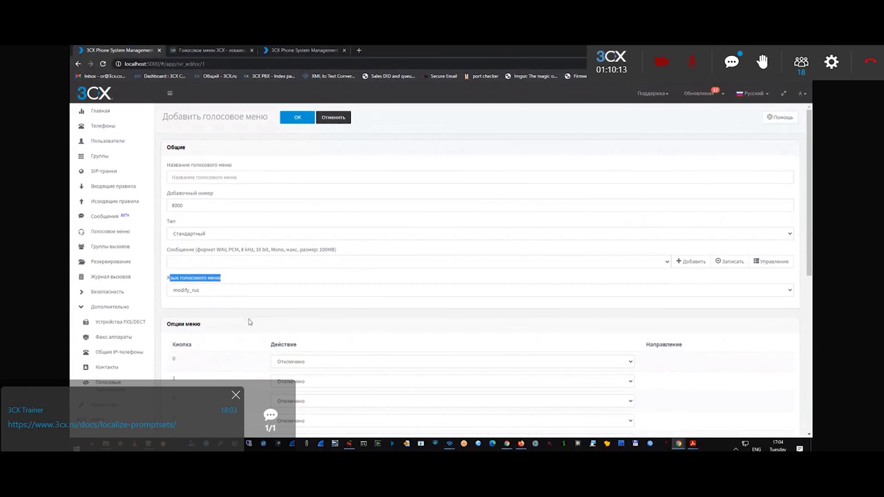
left_click(209, 291)
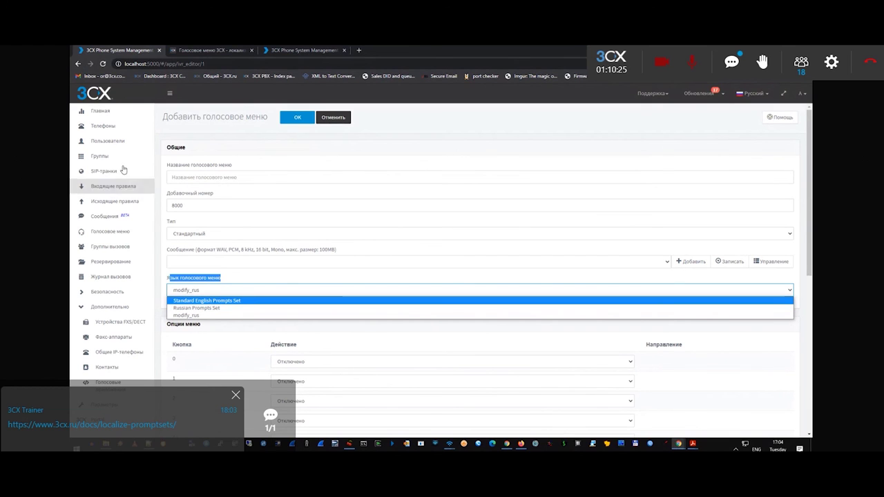
left_click(115, 142)
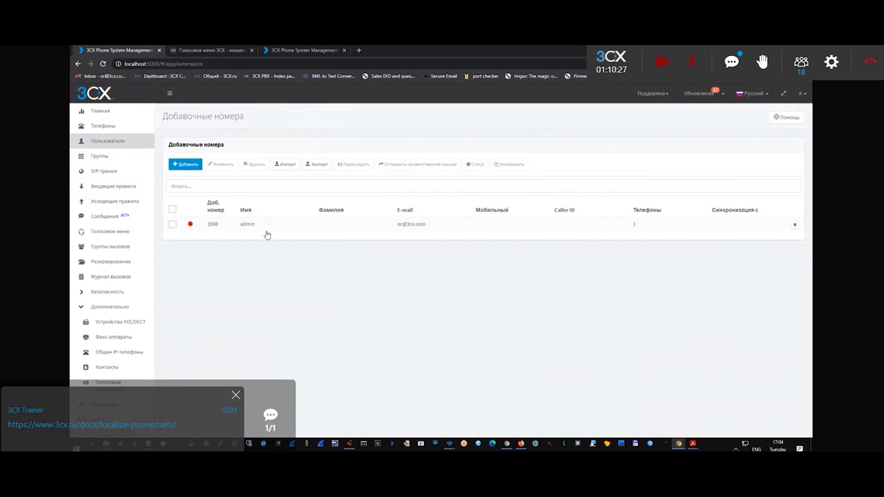
Set extension 1000's Голосовая почта language to Standard English Prompts Set.
double_click(277, 223)
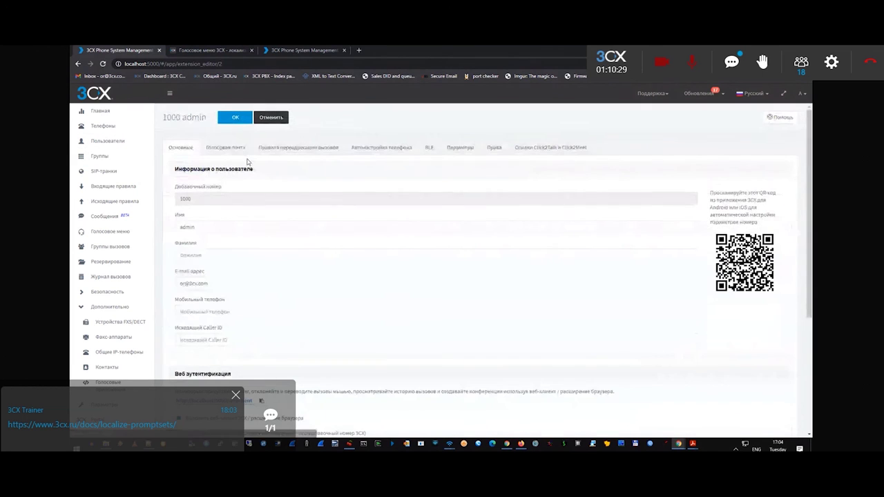
left_click(234, 152)
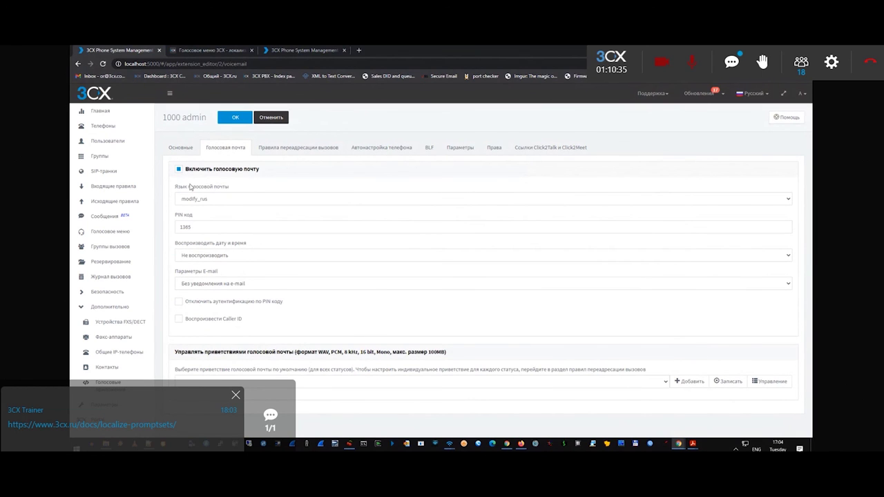
left_click(193, 198)
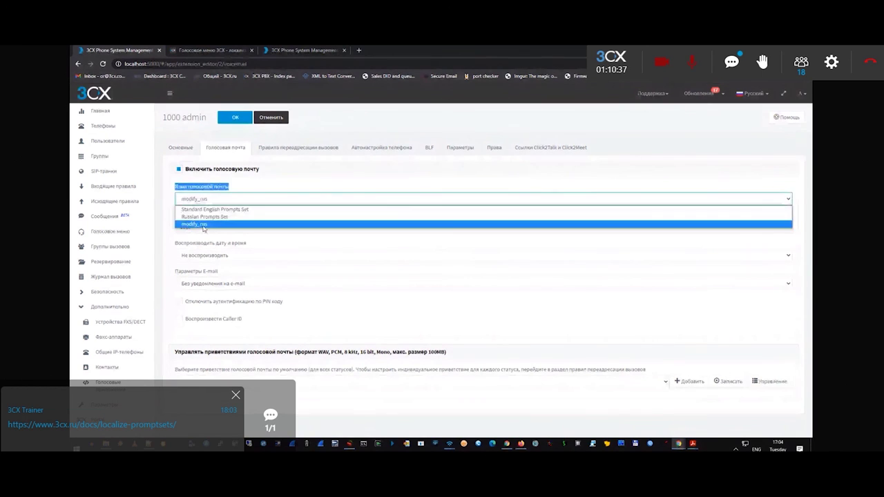
left_click(207, 210)
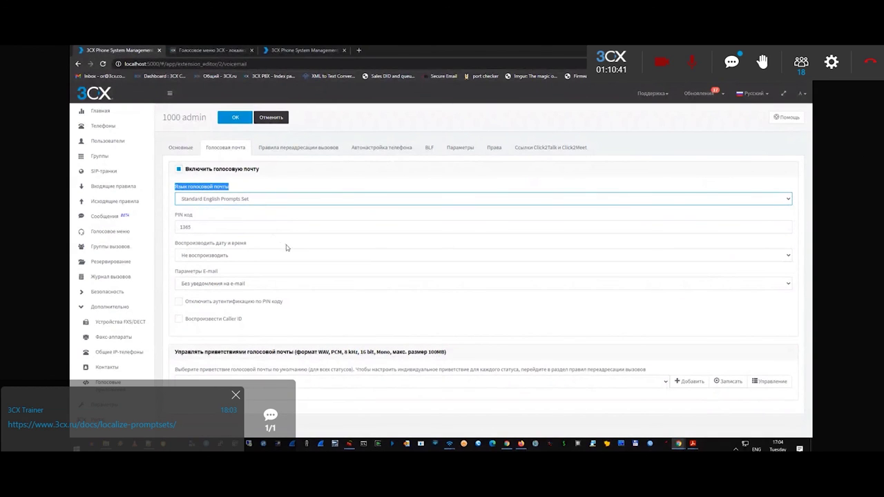
left_click(375, 149)
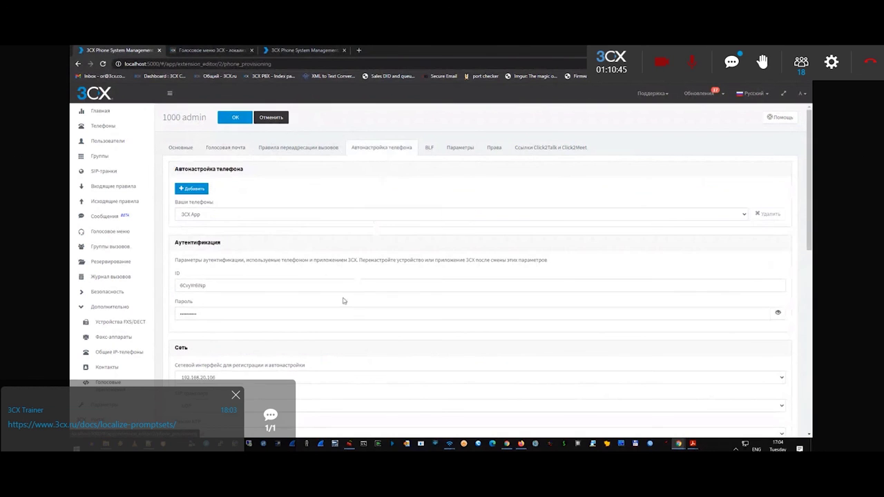
Review extension 1000's provisioning: 3CX App as the only phone, network interface 192.168.20.106.
scroll(342, 301, "down", 1)
scroll(342, 302, "down", 3)
scroll(299, 270, "up", 4)
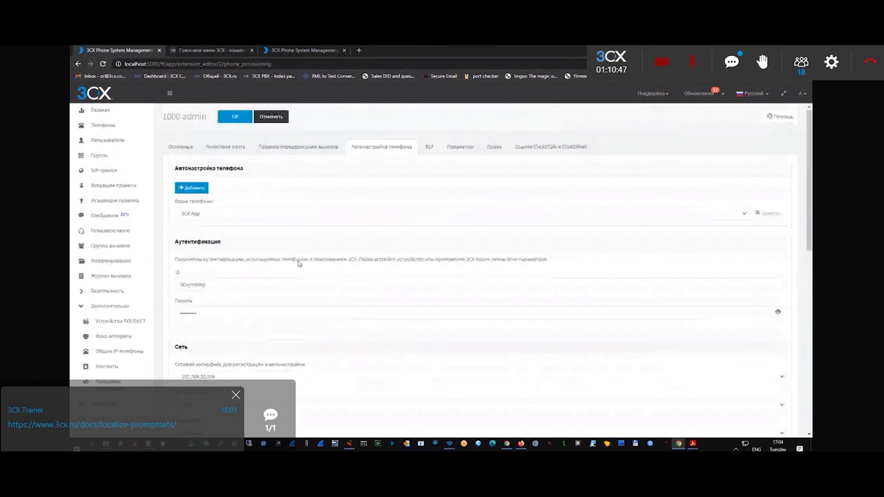
left_click(184, 215)
left_click(184, 224)
scroll(224, 352, "down", 1)
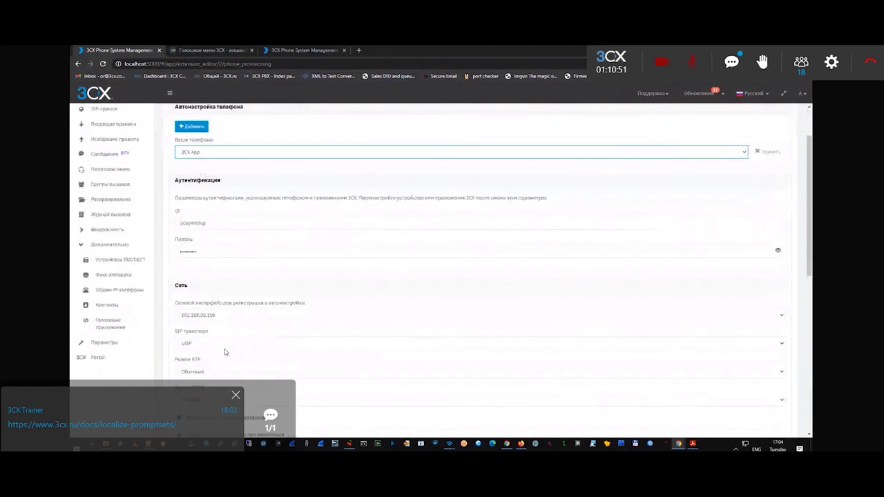
scroll(245, 207, "up", 1)
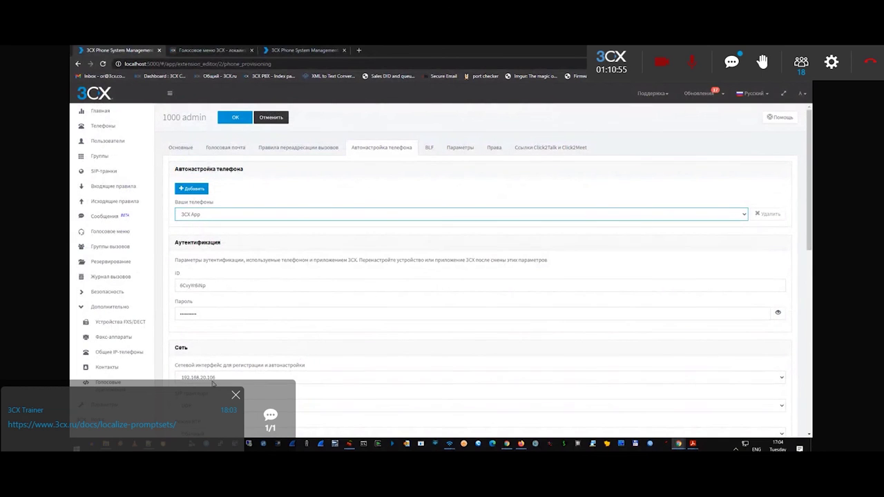
left_click(215, 380)
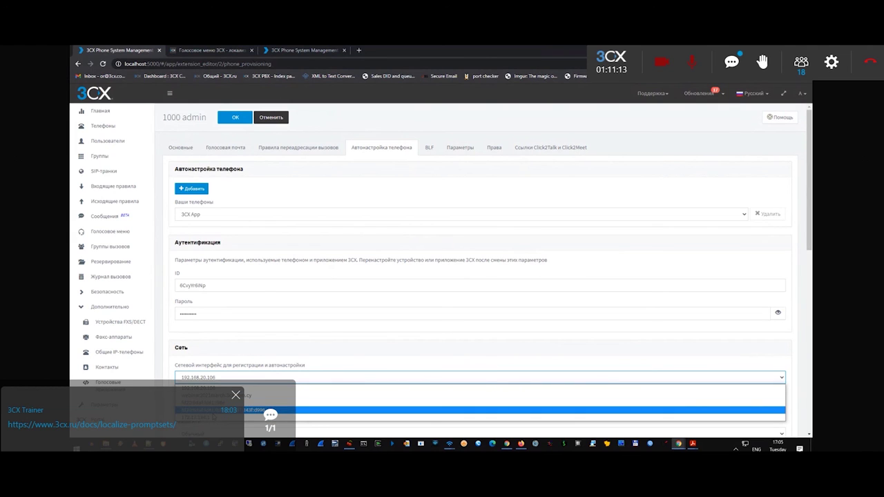
left_click(269, 410)
left_click(192, 189)
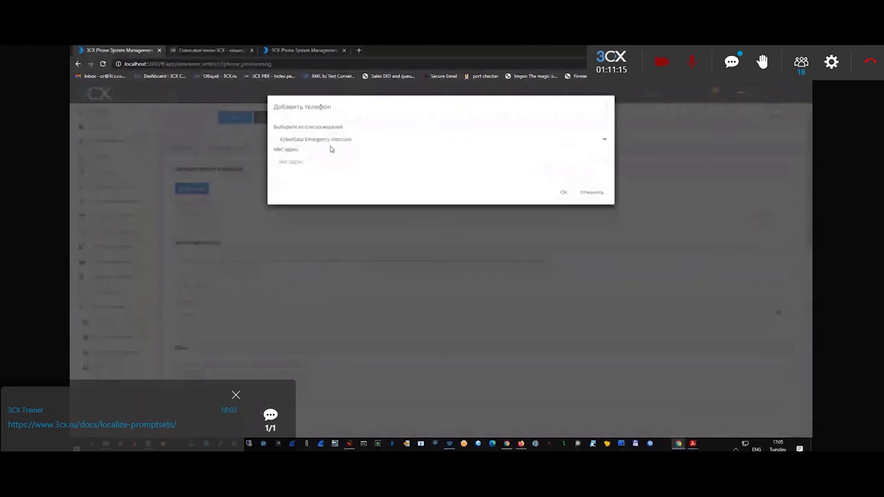
left_click(325, 140)
scroll(309, 207, "down", 10)
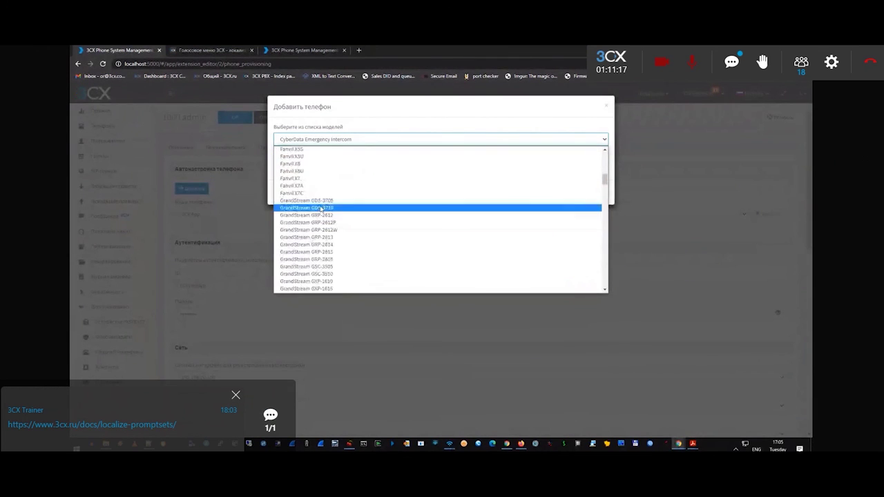
scroll(313, 224, "down", 5)
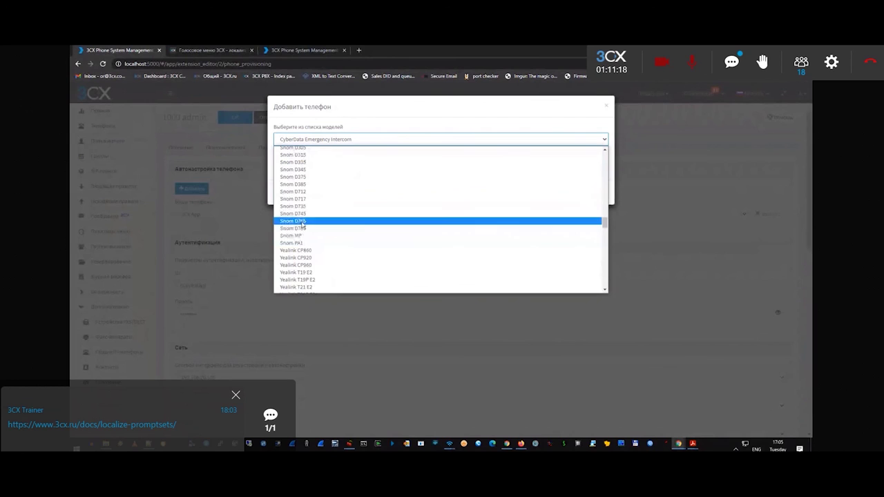
left_click(308, 289)
left_click(296, 161)
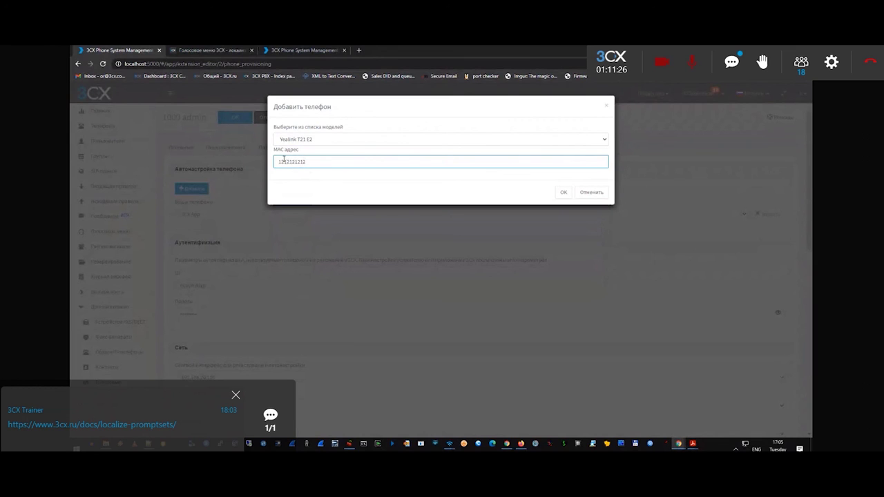
left_click(563, 192)
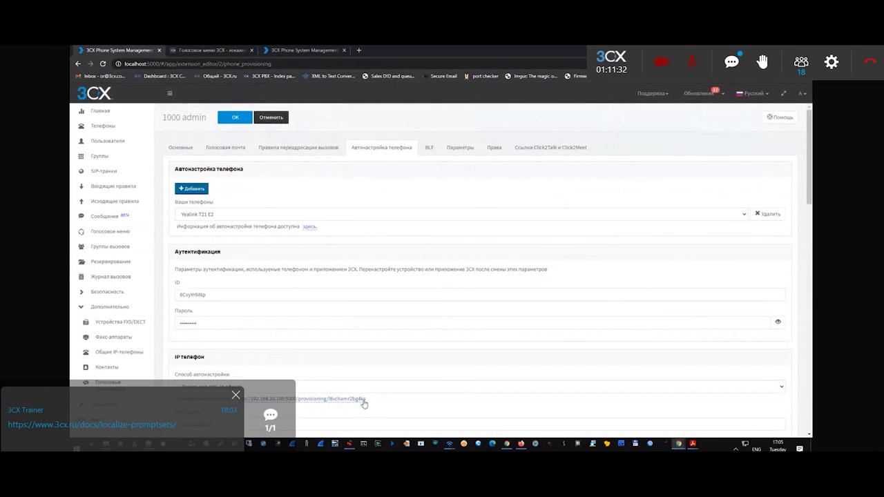
left_click_drag(369, 399, 239, 399)
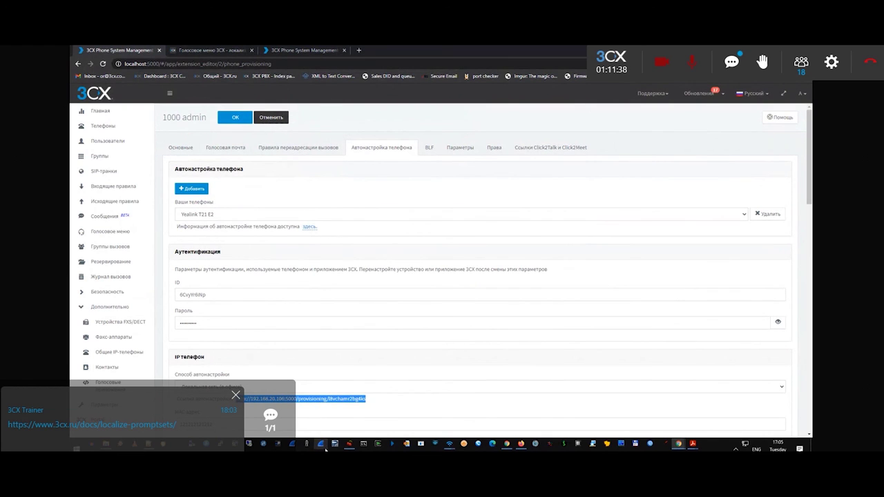
scroll(229, 378, "down", 3)
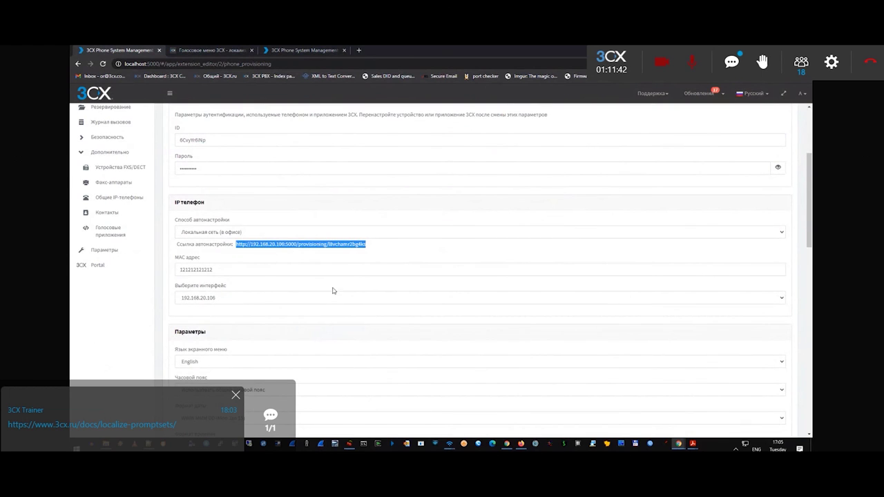
scroll(270, 264, "down", 3)
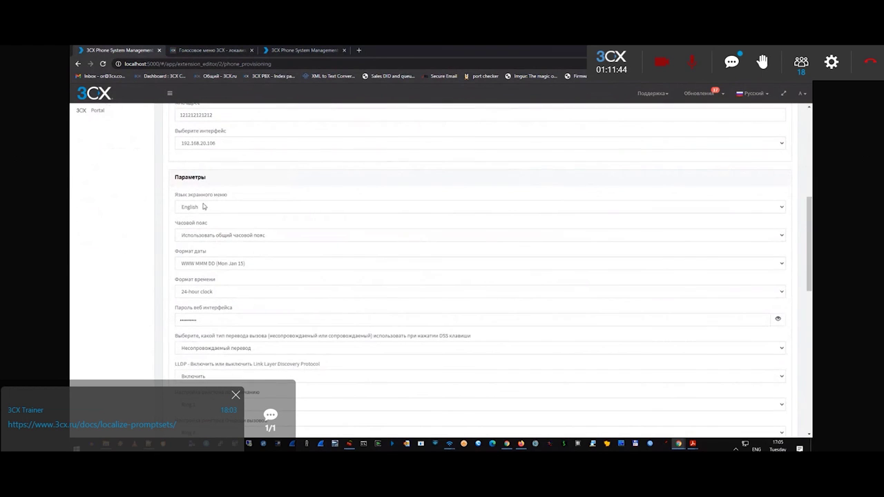
left_click_drag(175, 197, 235, 199)
scroll(210, 207, "down", 5)
scroll(263, 296, "down", 8)
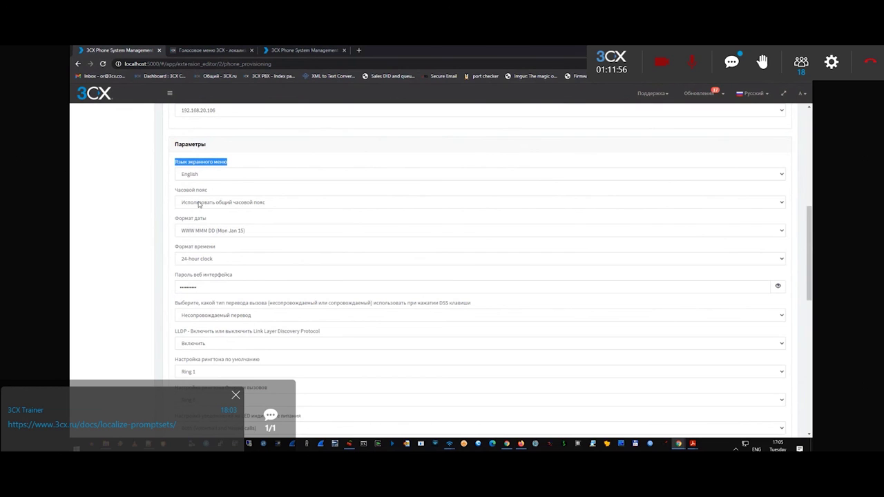
Choose a new GMT time zone for the Yealink phone.
left_click(200, 203)
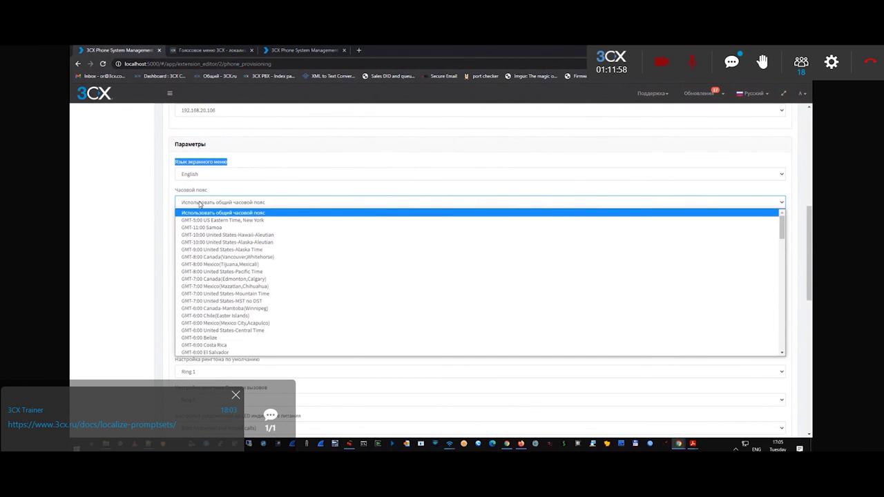
scroll(217, 277, "down", 3)
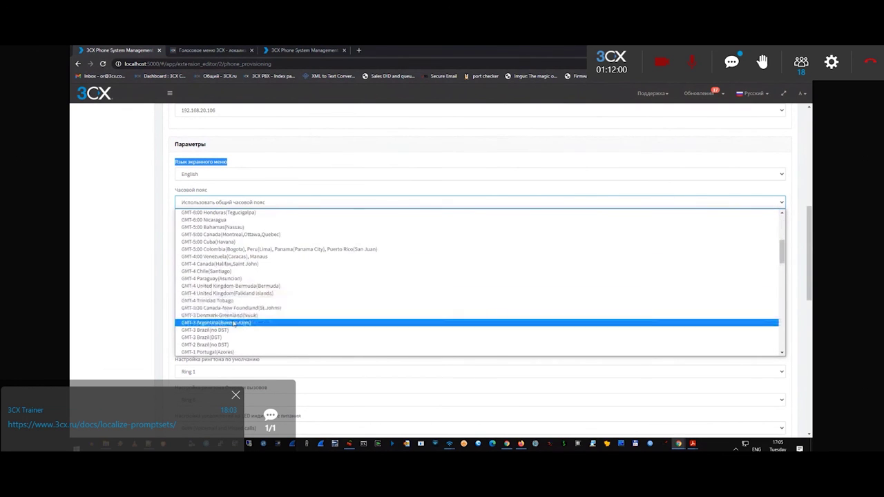
scroll(223, 296, "up", 5)
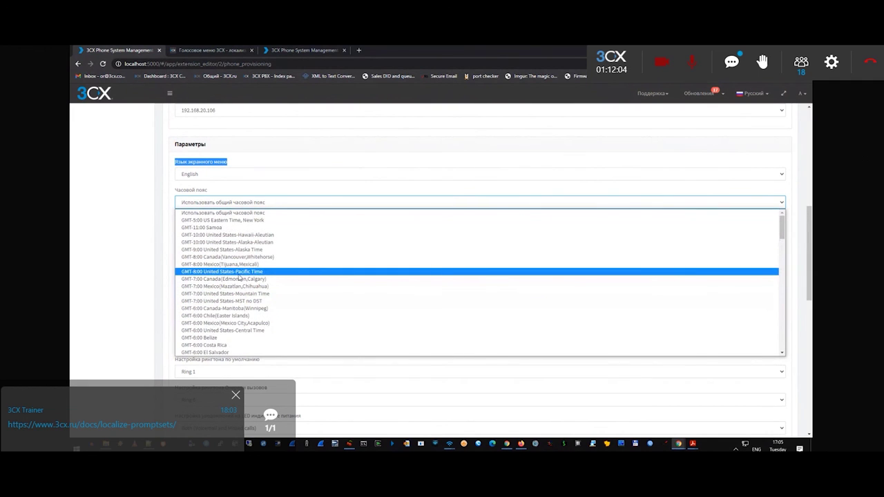
left_click(238, 265)
Set the phone's screen menu language to Russian.
scroll(344, 302, "up", 3)
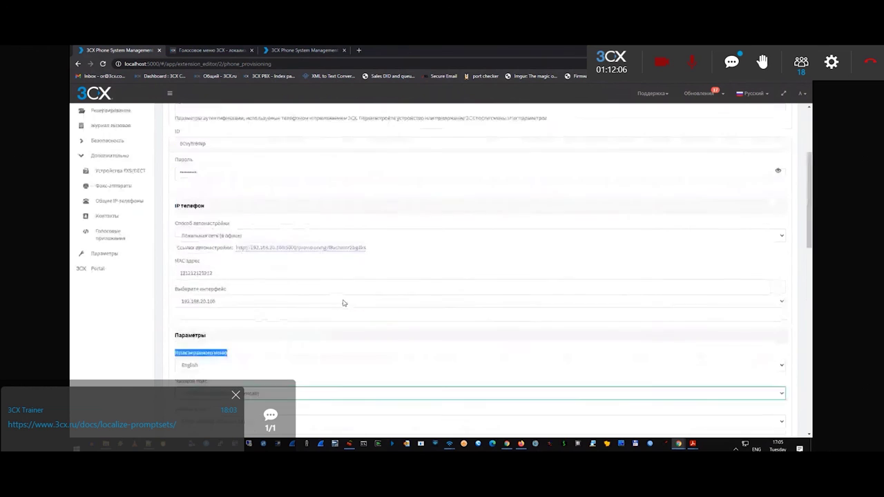
scroll(343, 303, "up", 2)
scroll(247, 246, "down", 2)
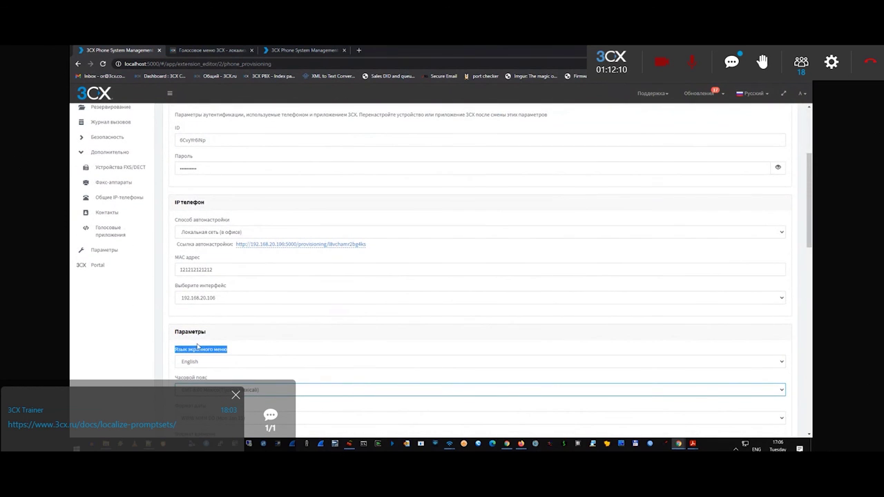
left_click(235, 384)
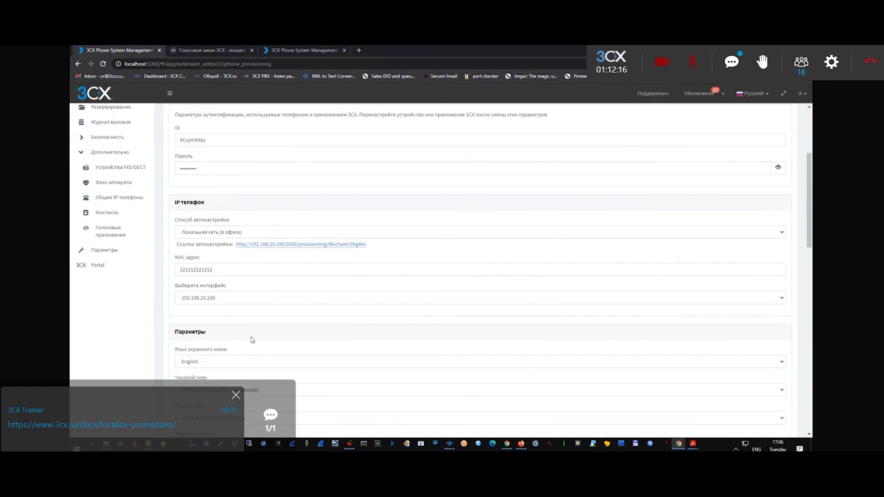
left_click(202, 363)
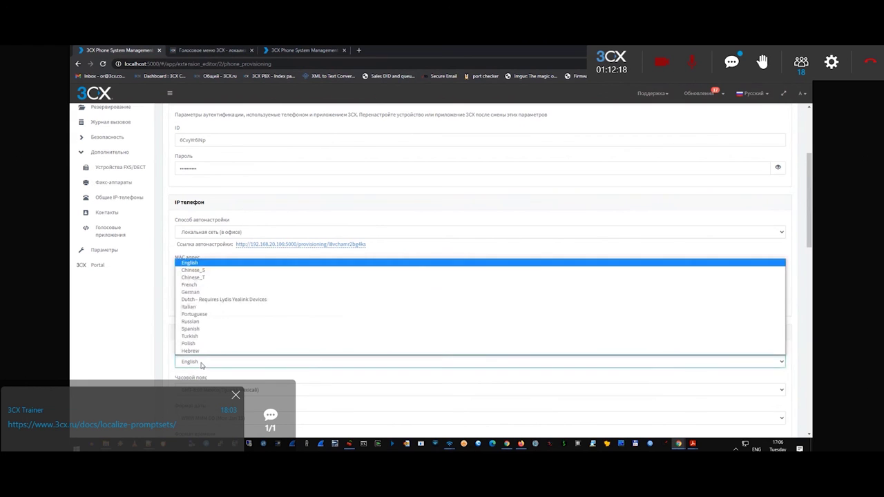
left_click(191, 321)
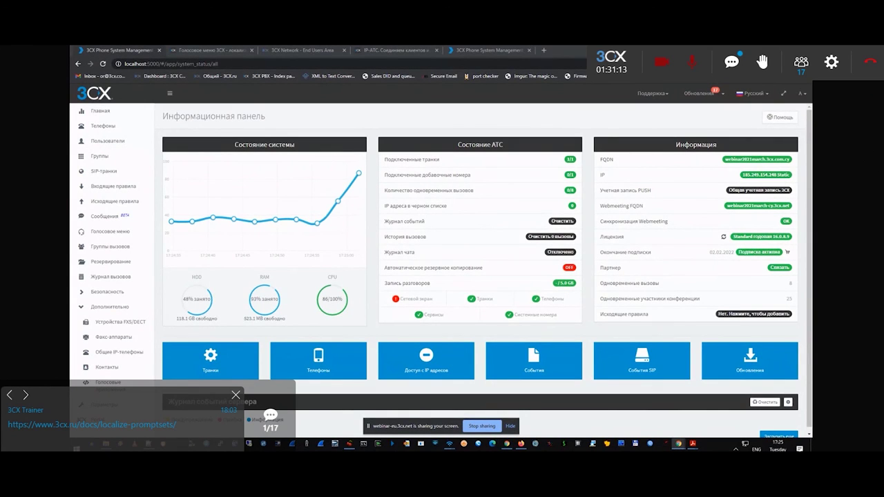
Switch to the 3CX Network - End Users Area tab showing My 3CX Subscriptions.
left_click(301, 51)
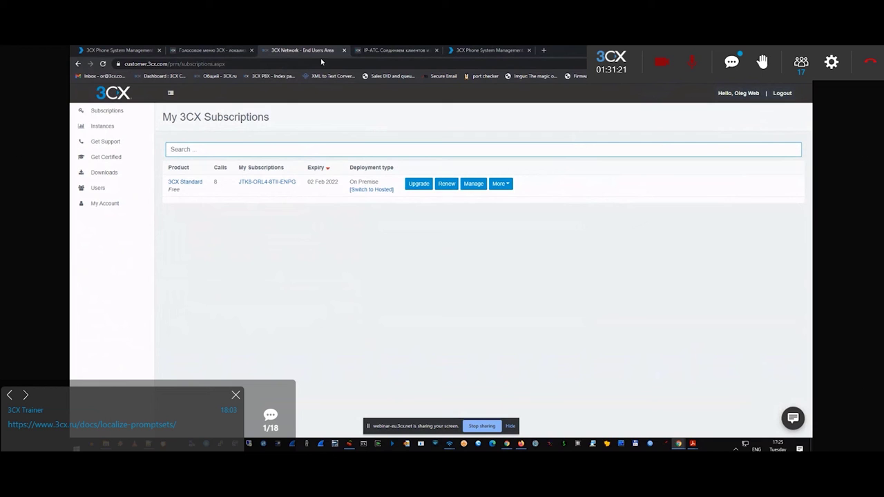
left_click_drag(124, 63, 173, 66)
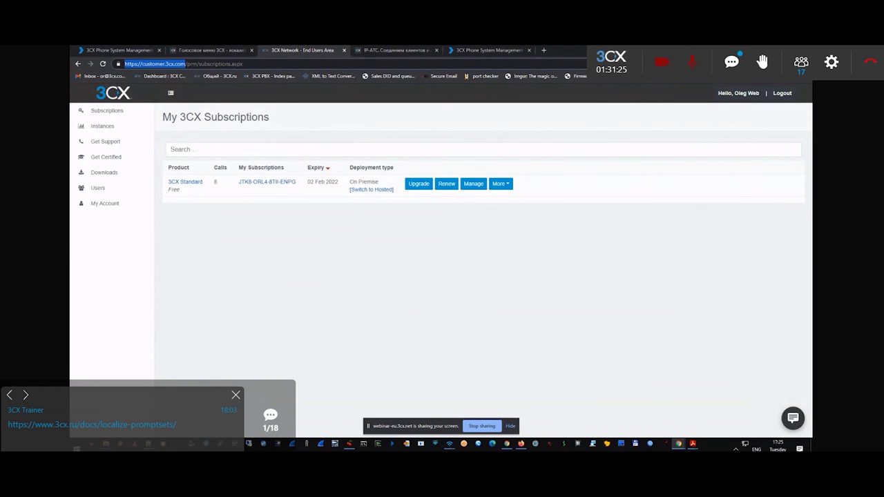
key("alt+Tab")
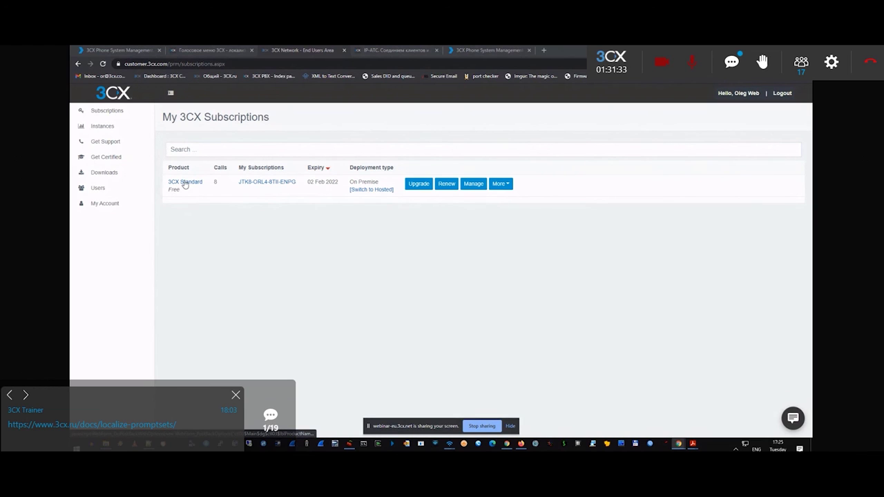
Open the licence details, noting version 16.0 Update 8 (Build 9), then go to Get Certified.
left_click(260, 184)
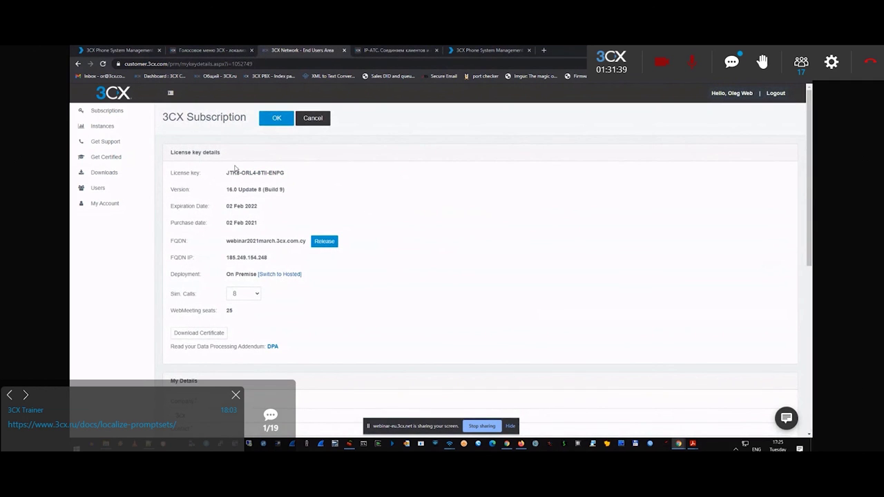
left_click_drag(232, 173, 289, 192)
left_click_drag(225, 190, 286, 191)
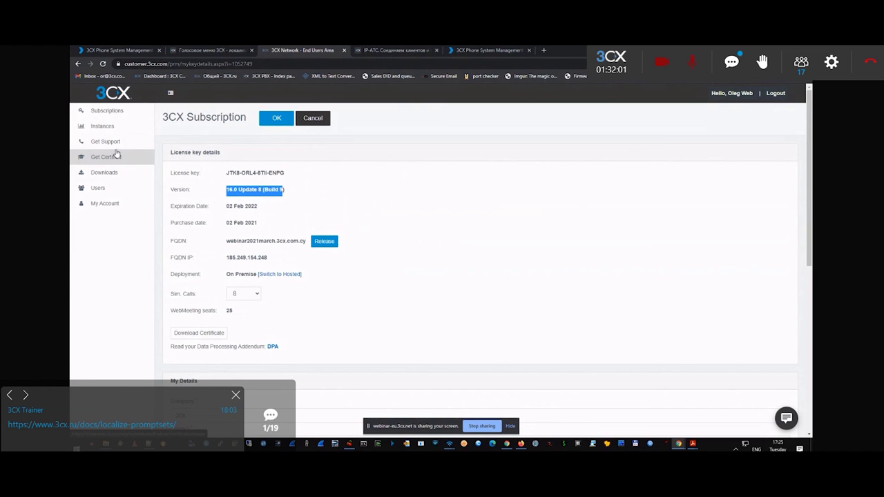
left_click(116, 154)
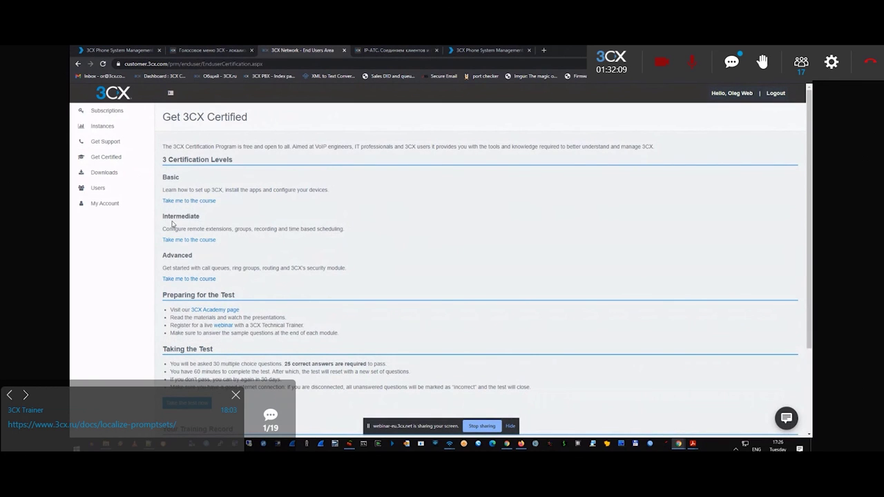
Highlight the Basic, Intermediate and Advanced levels, then open the Basic certification course.
left_click_drag(162, 177, 181, 181)
left_click_drag(163, 217, 202, 221)
left_click_drag(166, 256, 193, 256)
left_click_drag(167, 216, 200, 219)
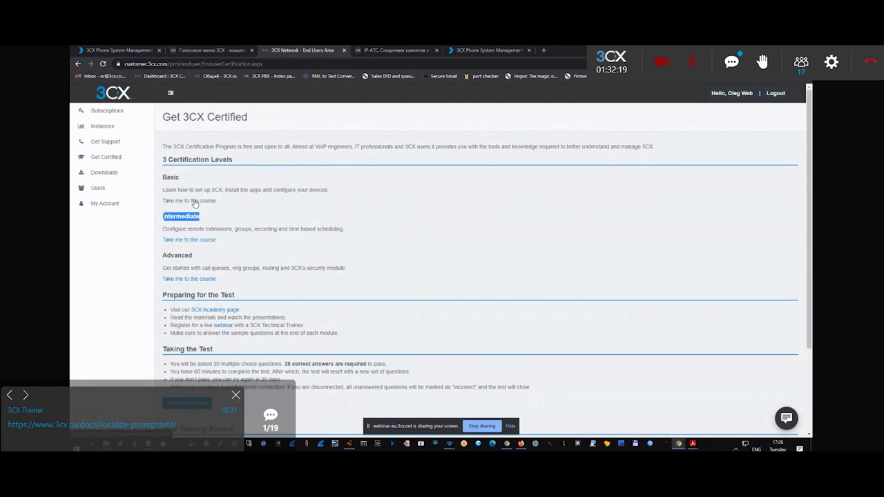
left_click_drag(171, 256, 194, 255)
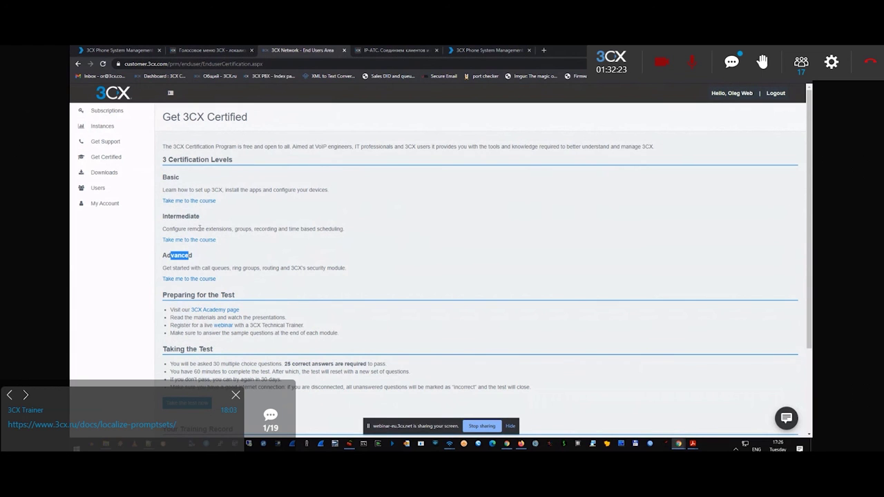
left_click(194, 201)
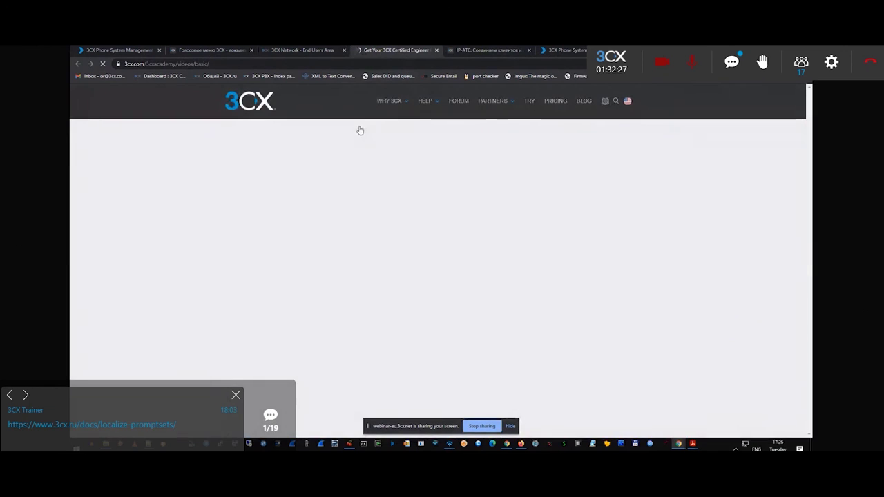
scroll(364, 231, "down", 5)
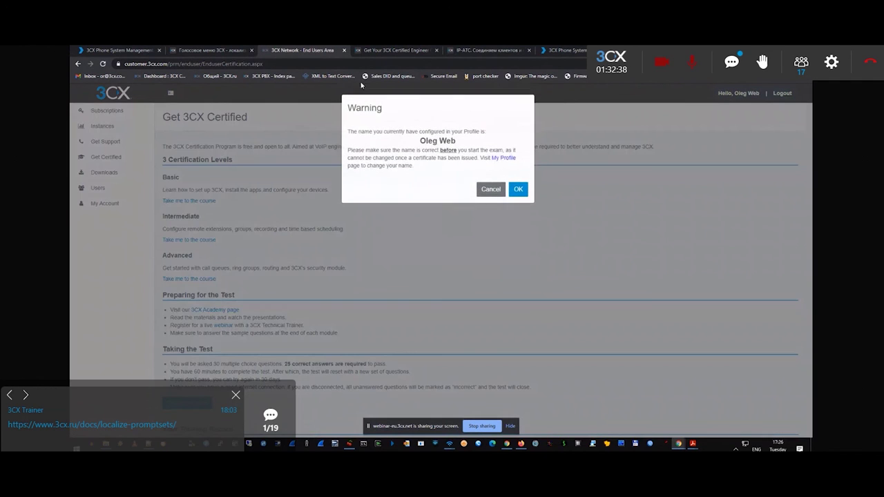
Close the profile-name warning with Cancel instead of starting the certification test.
left_click_drag(418, 141, 455, 142)
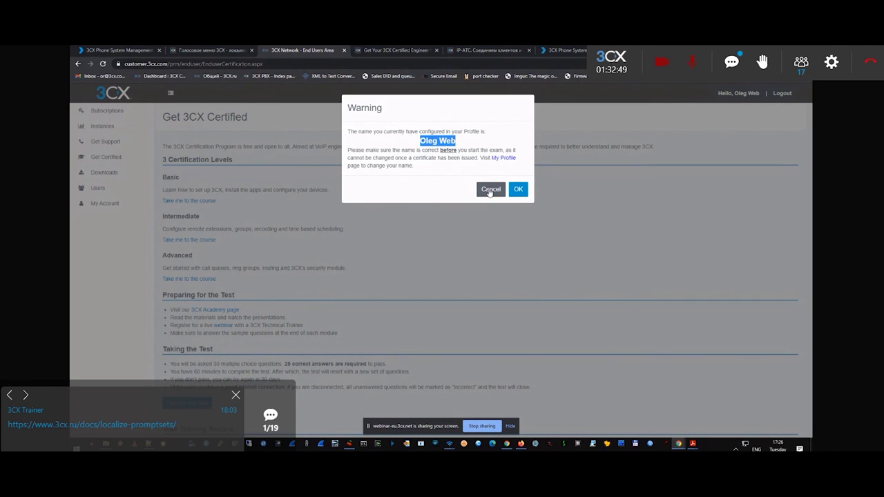
left_click(490, 189)
scroll(292, 315, "down", 2)
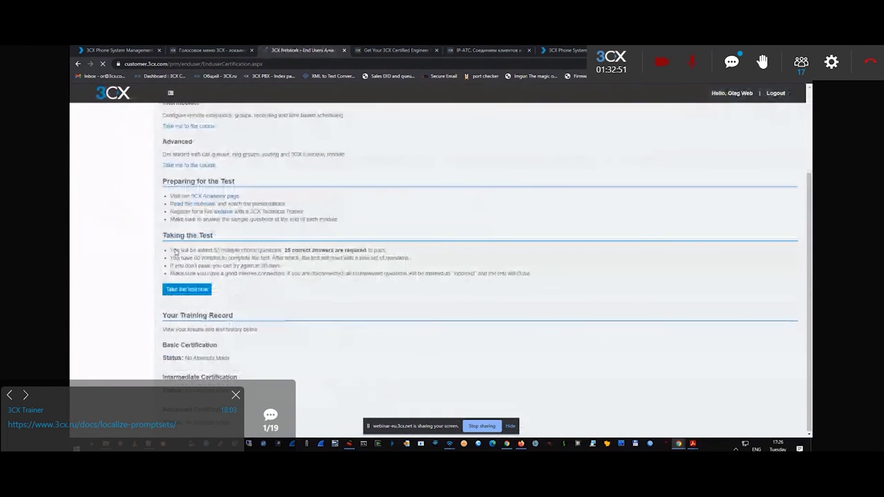
Highlight the test rules: 30 questions, 25 correct to pass, 60 minutes allowed.
left_click_drag(177, 363, 360, 365)
left_click(381, 362)
left_click_drag(199, 363, 298, 379)
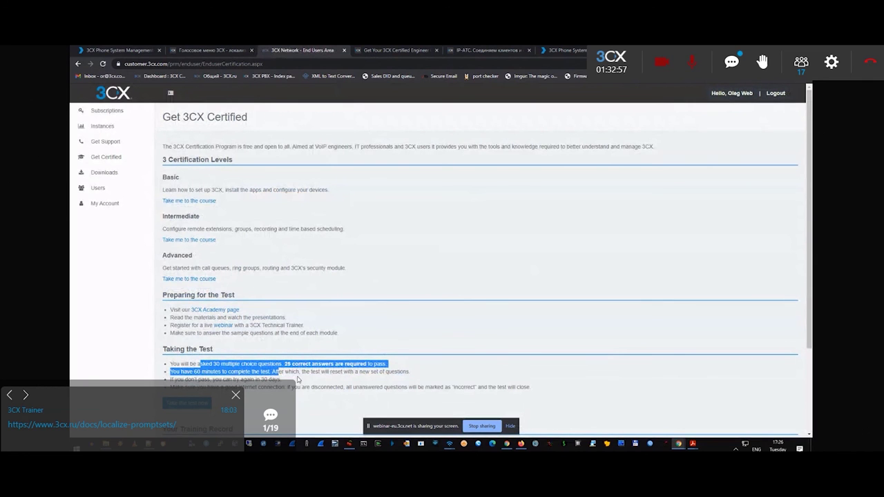
scroll(324, 345, "down", 3)
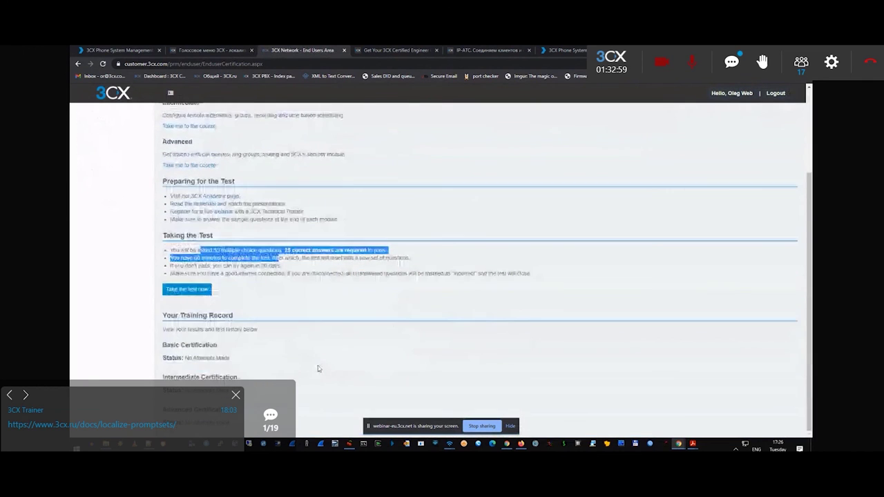
scroll(299, 283, "up", 2)
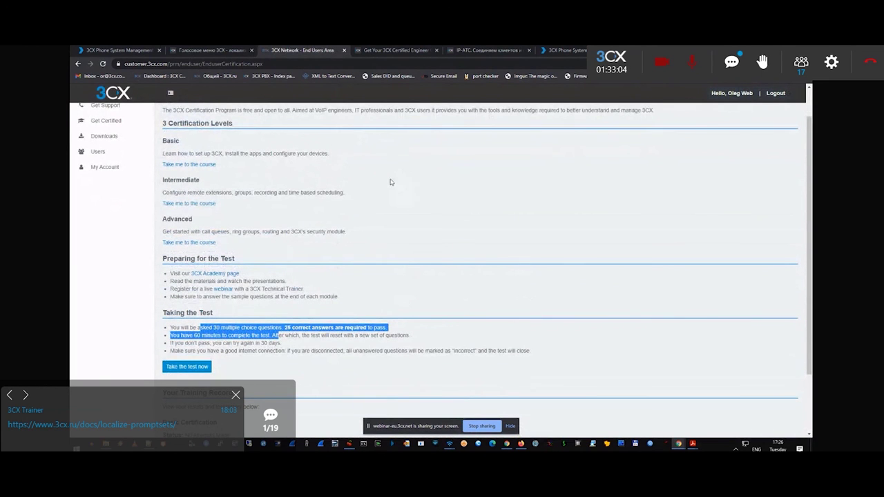
scroll(391, 181, "down", 2)
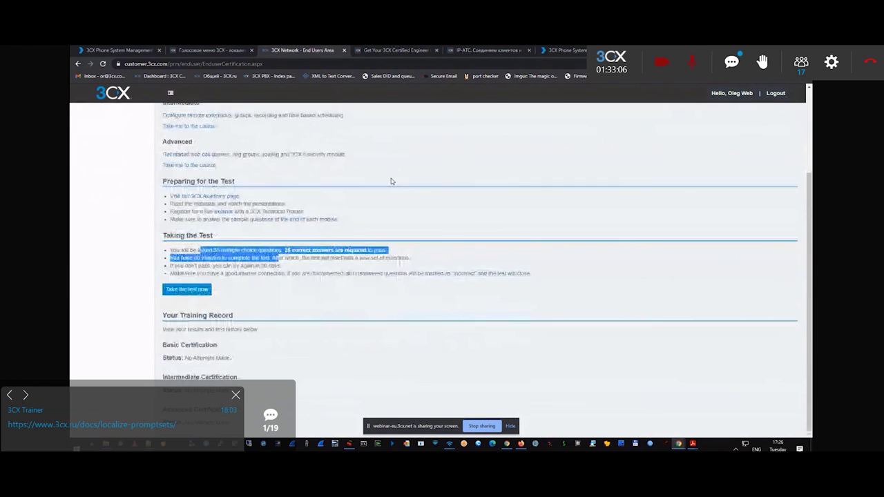
scroll(338, 267, "up", 3)
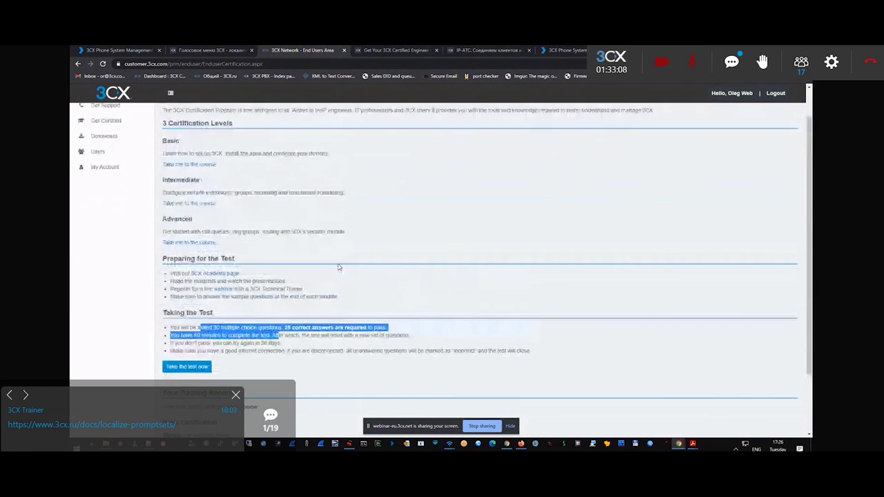